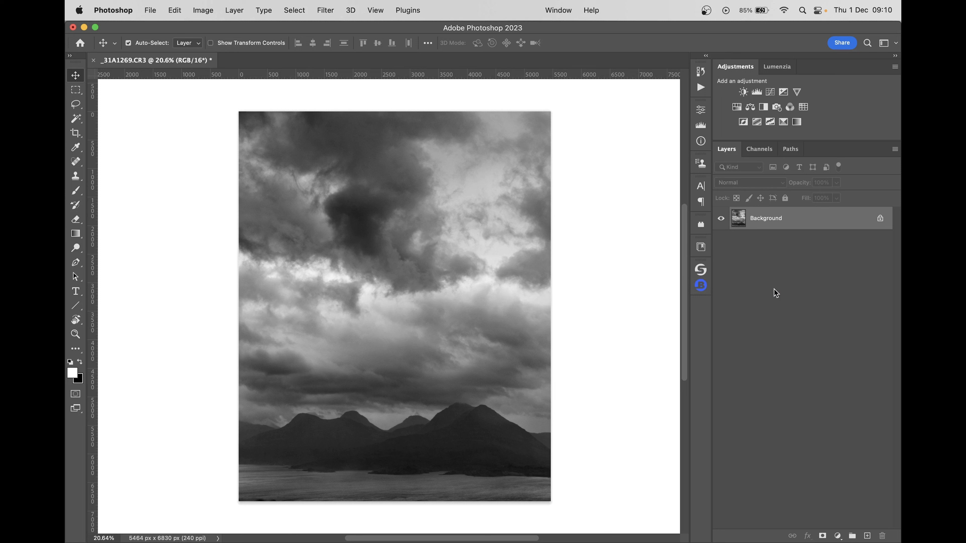
# Step: Add a Curves adjustment layer above the Background layer and make its layer mask active
pyautogui.click(770, 92)
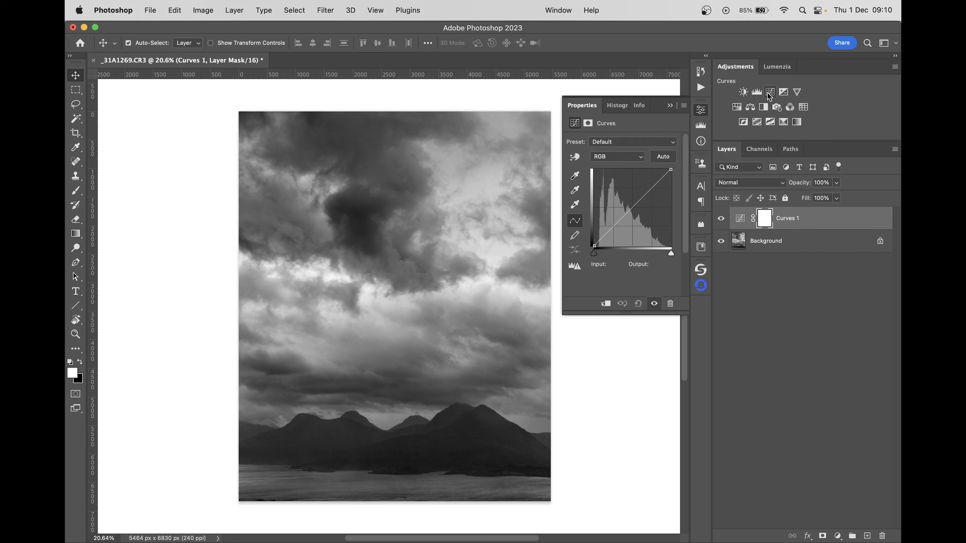
pyautogui.click(776, 241)
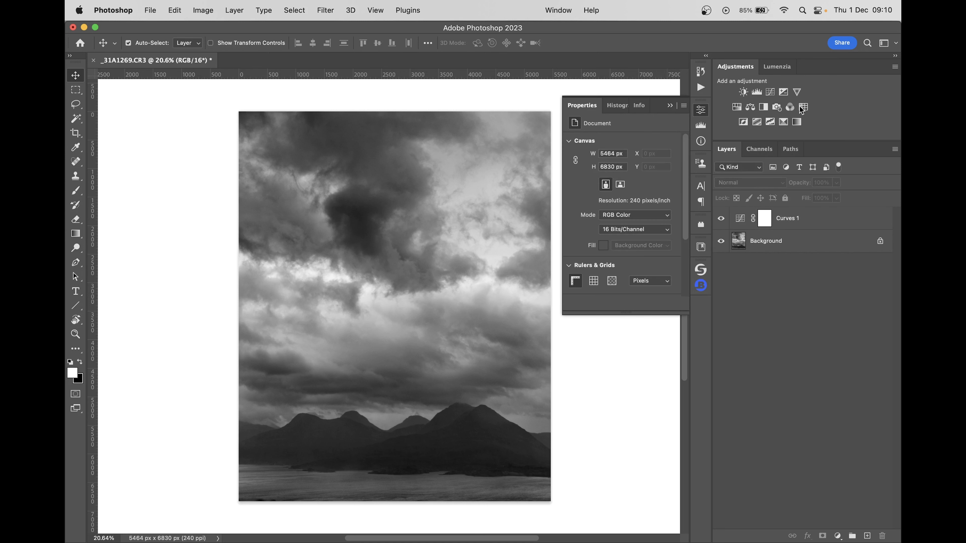
pyautogui.click(701, 110)
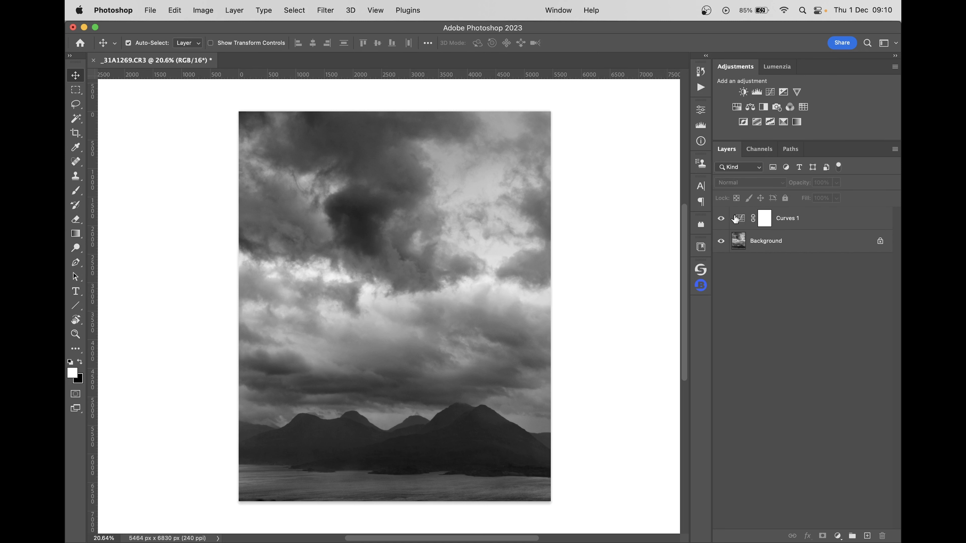
pyautogui.click(764, 220)
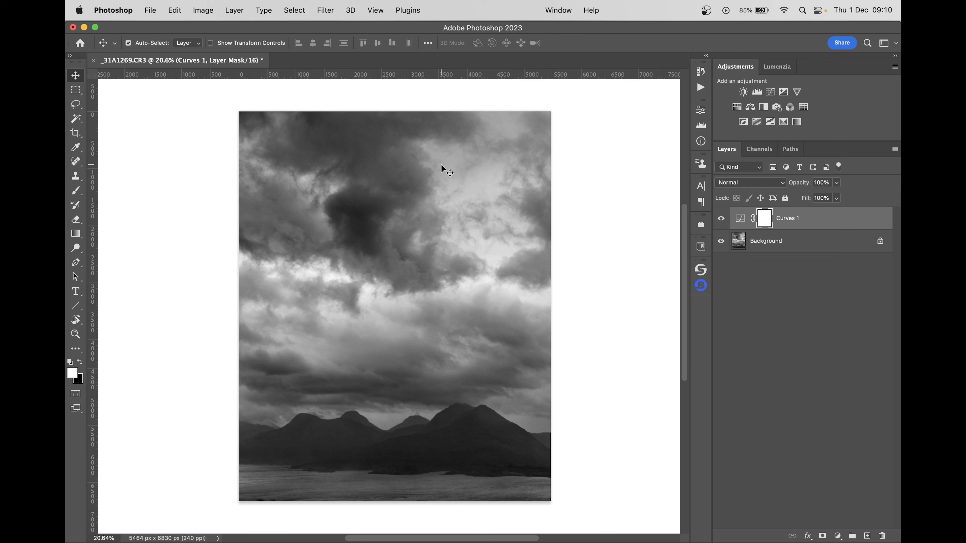
# Step: Draw a linear white-to-black gradient on the Curves mask, from just above the mountains down to the water, and inspect the mask
pyautogui.press('g')
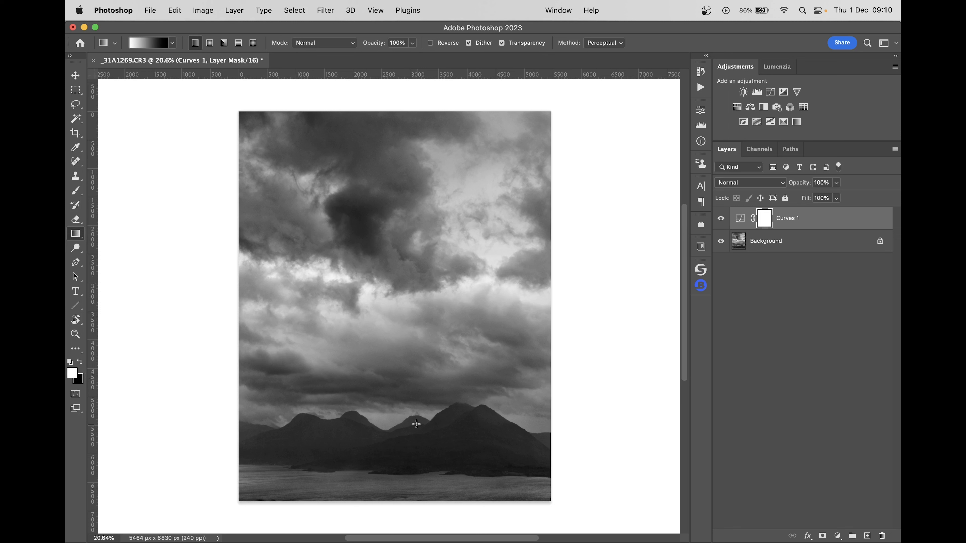
pyautogui.moveTo(393, 391); pyautogui.dragTo(393, 468)
pyautogui.keyDown('alt'); pyautogui.click(764, 219); pyautogui.keyUp('alt')
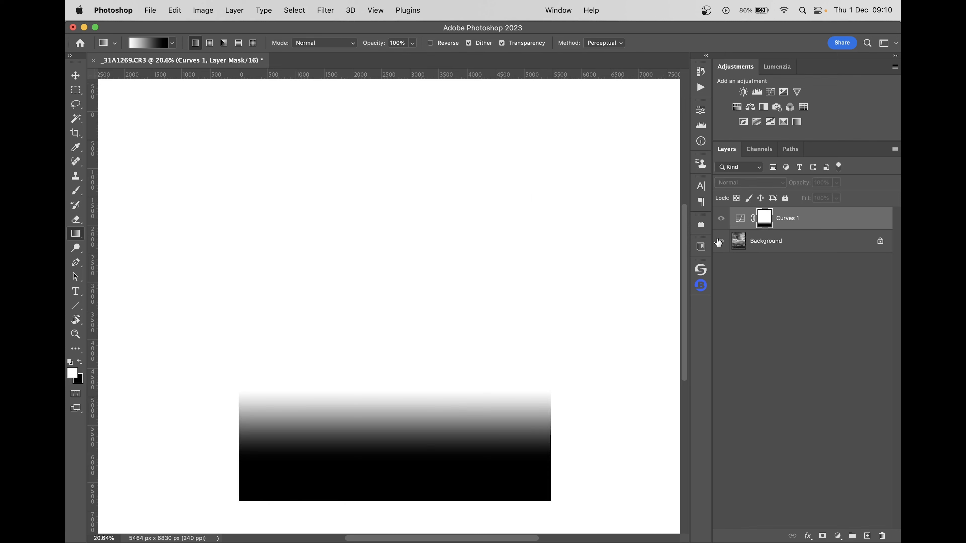
pyautogui.click(739, 220)
pyautogui.click(763, 286)
# Step: Set the black point input of the Curves adjustment to 18 and compare the image with the layer hidden and shown
pyautogui.click(740, 219)
pyautogui.doubleClick(741, 220)
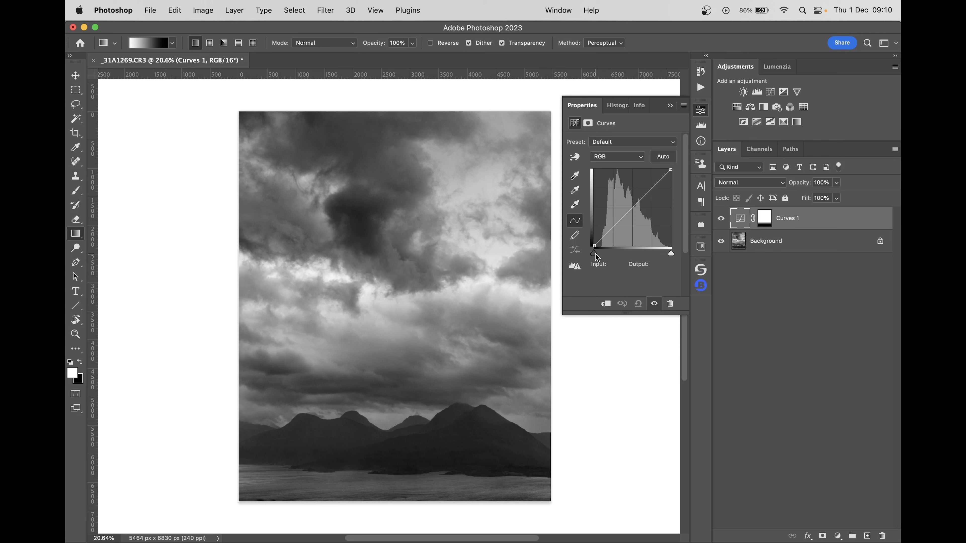
pyautogui.moveTo(595, 253); pyautogui.dragTo(597, 254)
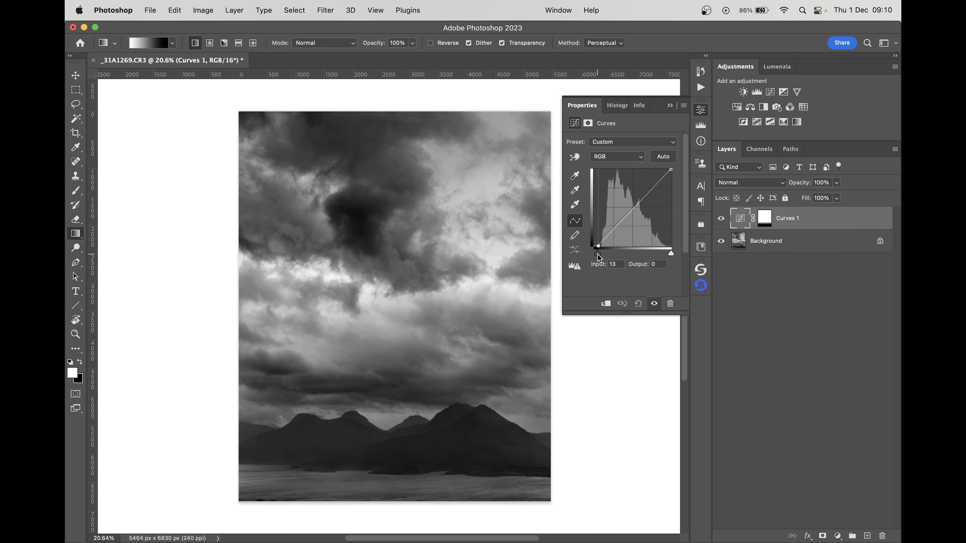
pyautogui.moveTo(598, 255); pyautogui.dragTo(599, 254)
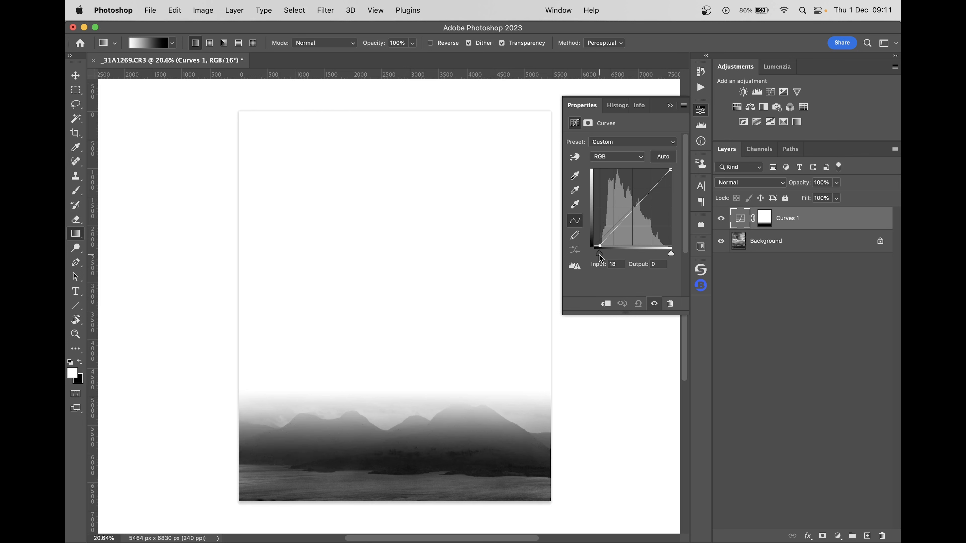
pyautogui.moveTo(600, 255); pyautogui.dragTo(600, 255)
pyautogui.click(721, 219)
pyautogui.click(720, 219)
pyautogui.click(720, 220)
pyautogui.click(720, 219)
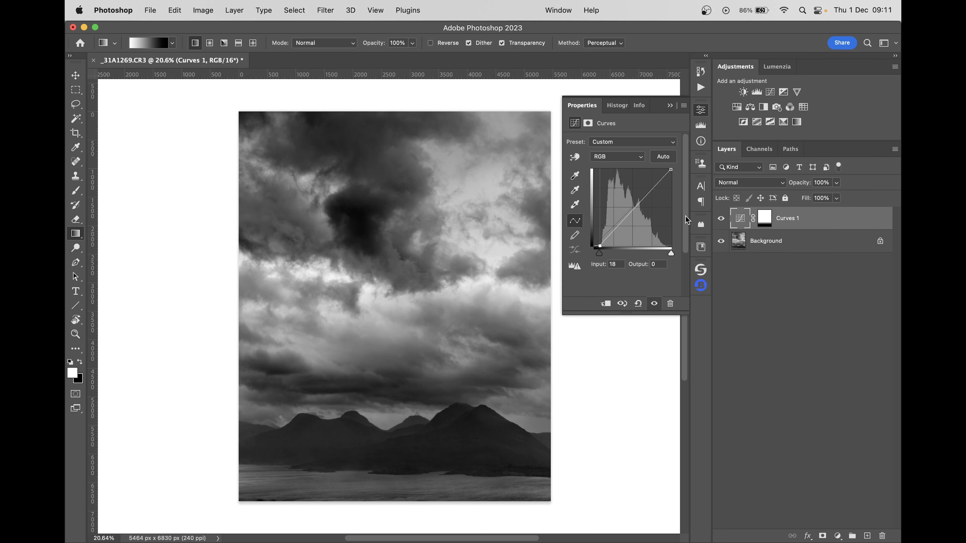
# Step: Set the white point input of the Curves adjustment to 239, compare before and after, and close its properties
pyautogui.moveTo(671, 254); pyautogui.dragTo(666, 253)
pyautogui.click(722, 219)
pyautogui.click(721, 218)
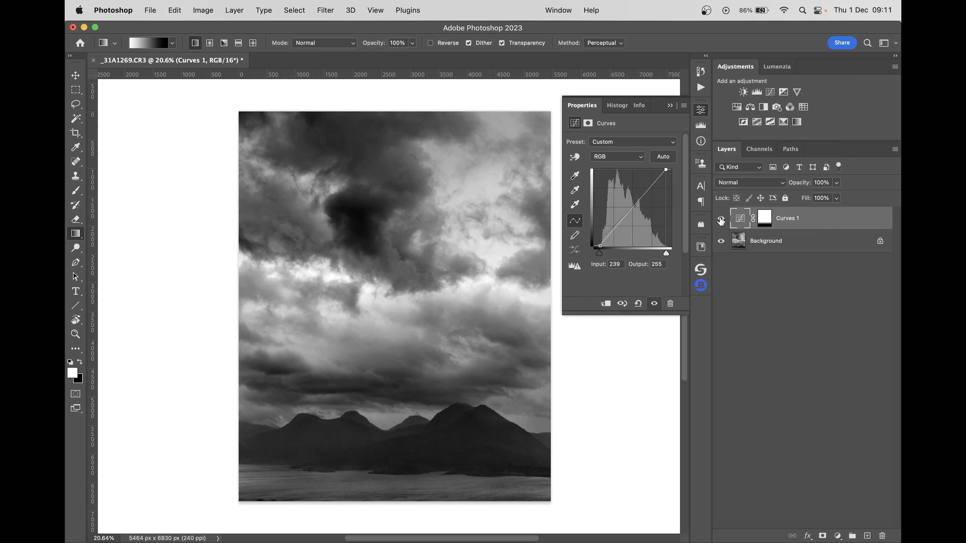
pyautogui.click(750, 316)
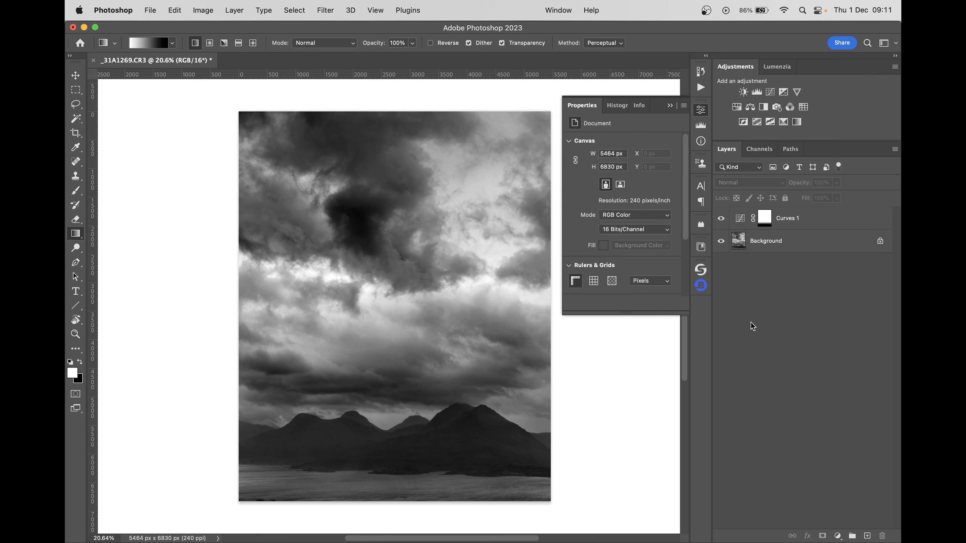
pyautogui.click(701, 109)
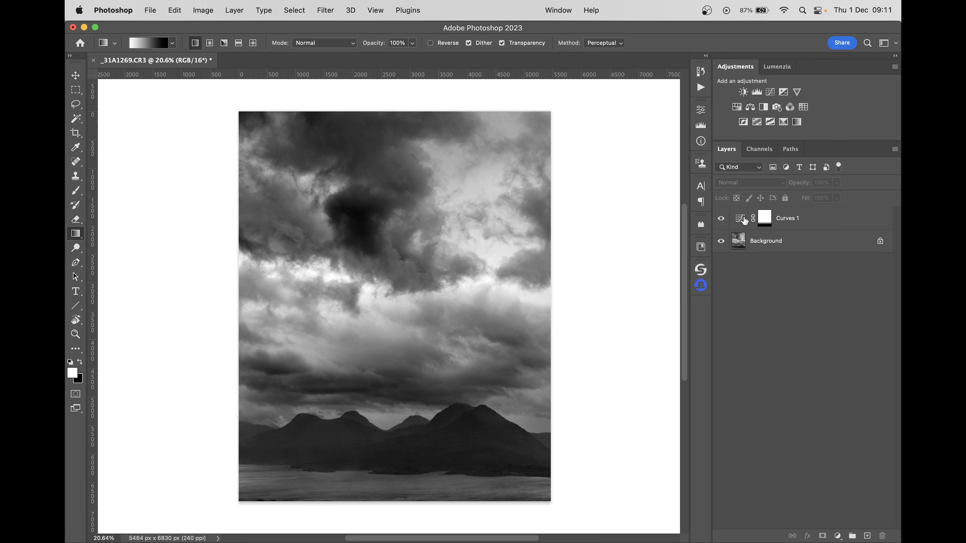
# Step: Compare the image with the Curves layer hidden and shown, and review the layer's curve and mask
pyautogui.click(732, 220)
pyautogui.click(723, 219)
pyautogui.click(722, 220)
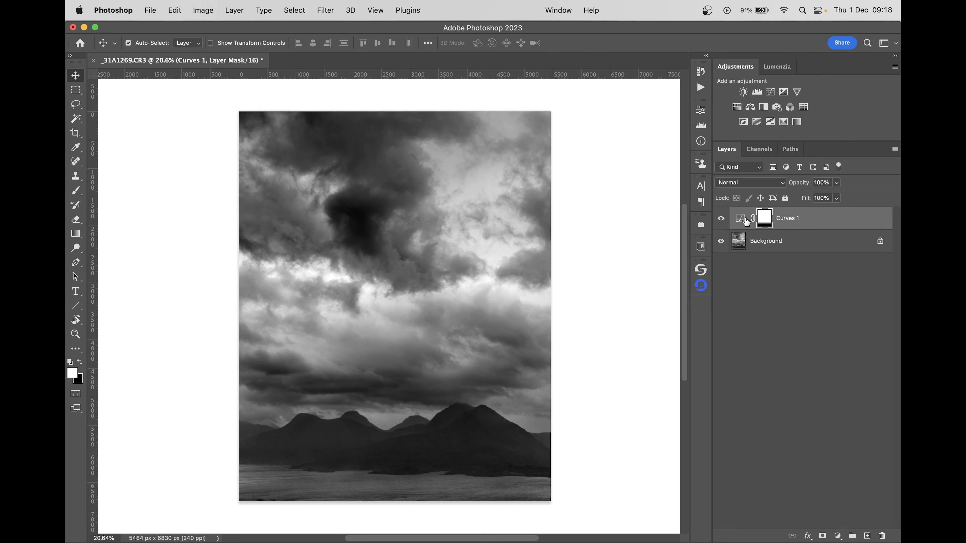
pyautogui.click(740, 218)
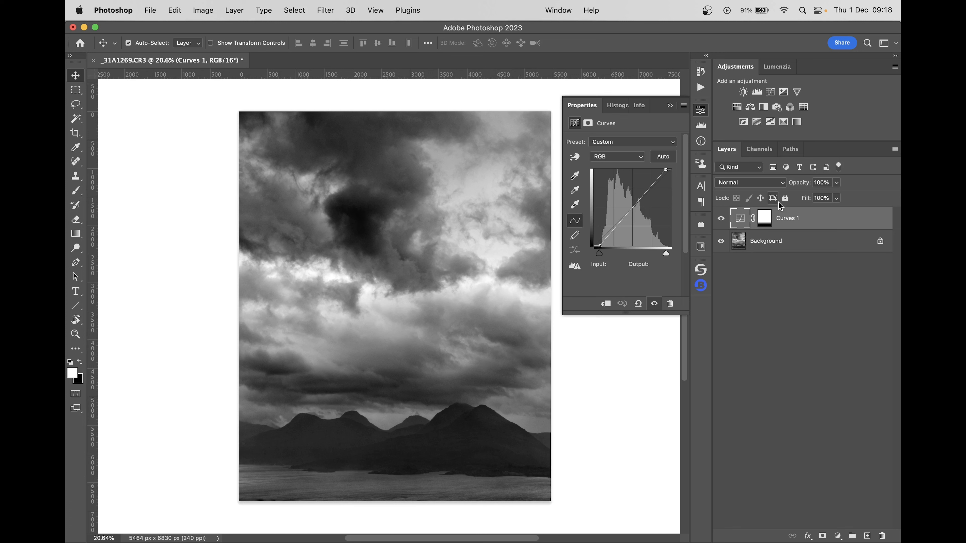
pyautogui.click(764, 218)
pyautogui.click(792, 299)
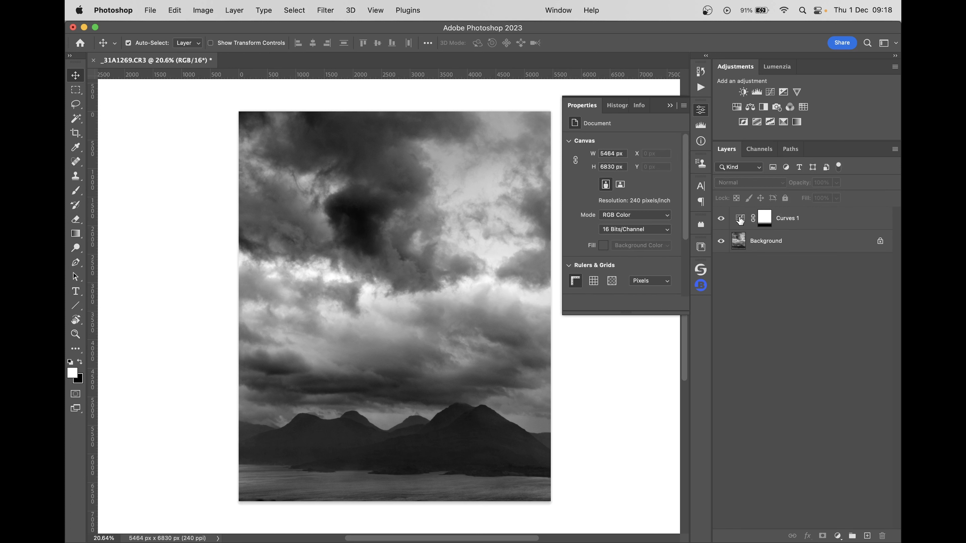
pyautogui.click(727, 220)
pyautogui.click(722, 219)
pyautogui.click(721, 219)
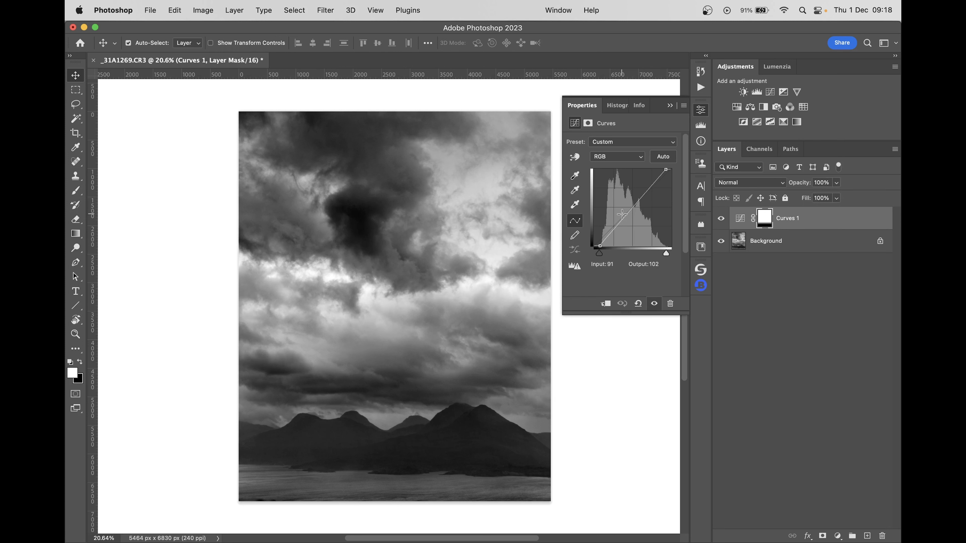
pyautogui.click(701, 110)
pyautogui.click(759, 320)
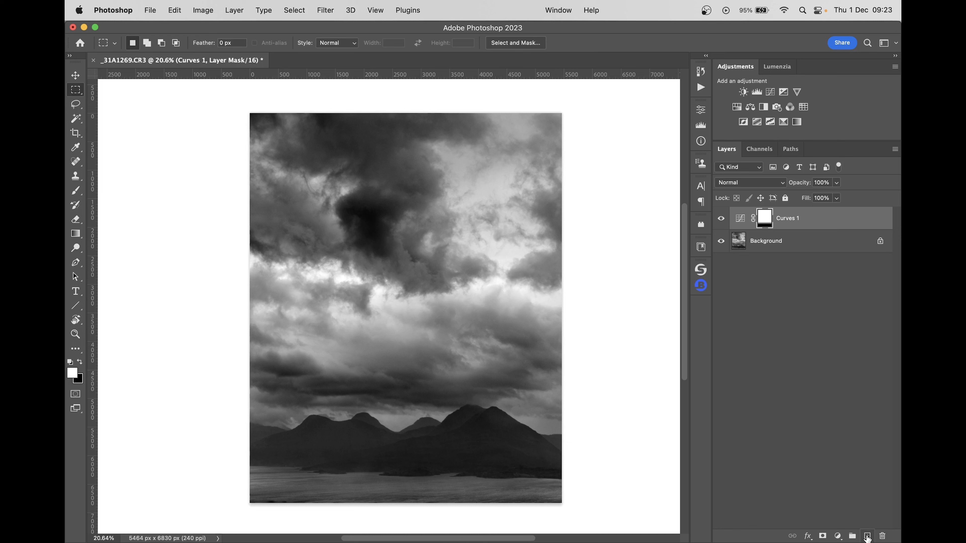
# Step: Create a new empty layer named Dodging above the Curves layer and set its blend mode to Soft Light
pyautogui.click(868, 536)
pyautogui.doubleClick(763, 219)
pyautogui.write('Dodging')
pyautogui.press('Return')
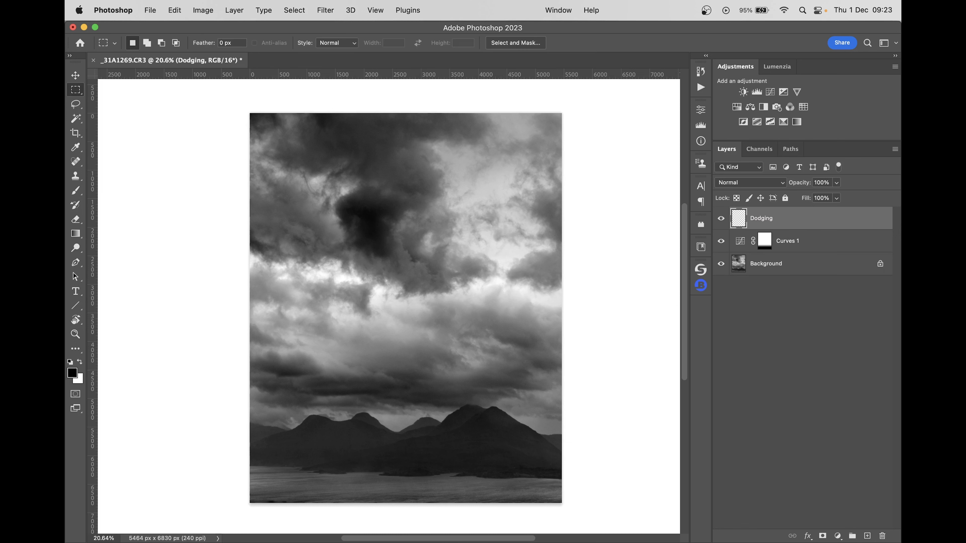
pyautogui.click(740, 184)
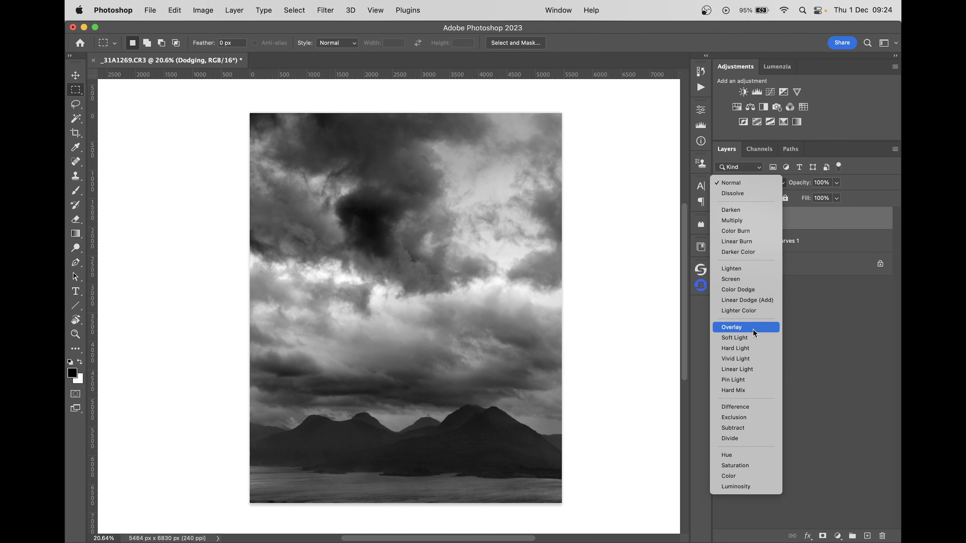
pyautogui.click(755, 342)
pyautogui.click(763, 346)
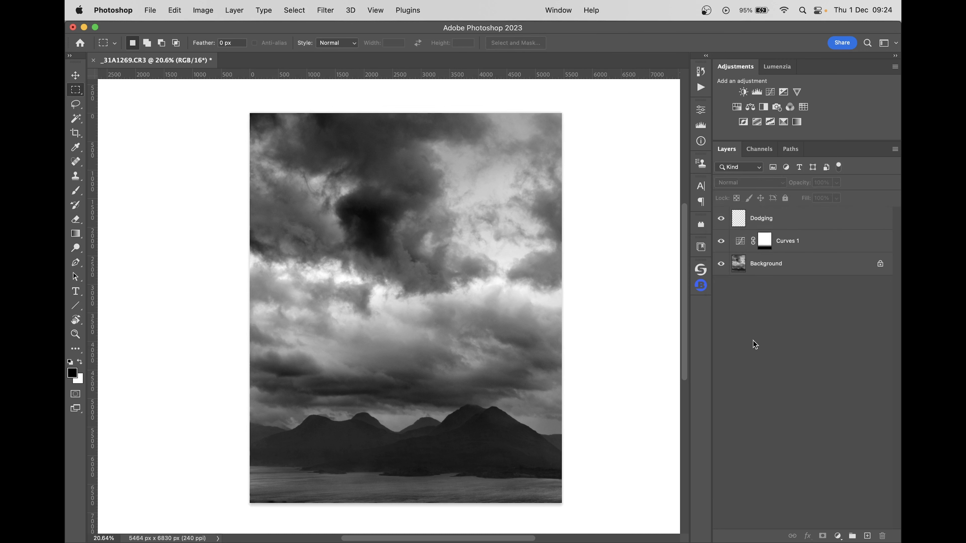
# Step: Paint white on the Dodging layer with the Brush at 4% flow over the upper-right sky and the light clouds beside the dark cloud
pyautogui.press('b')
pyautogui.press('x')
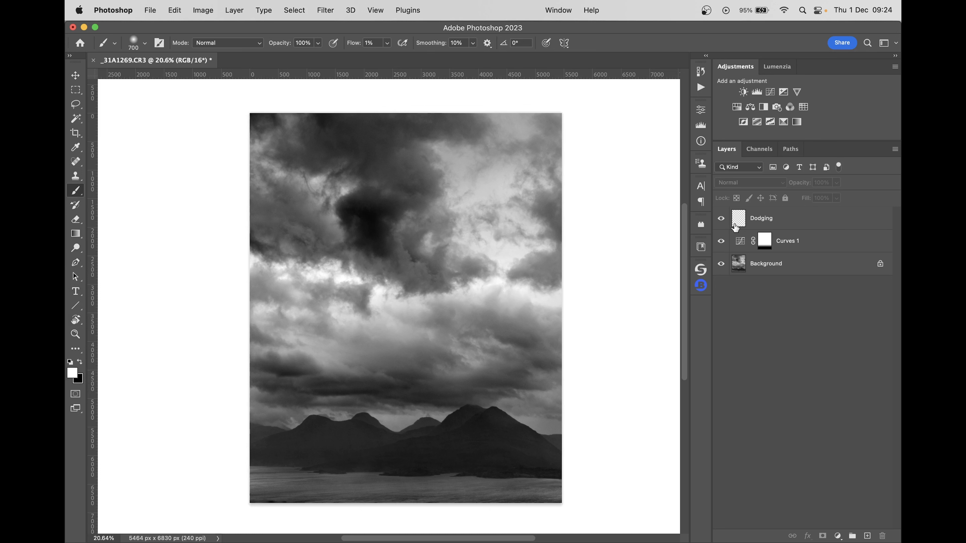
pyautogui.click(753, 226)
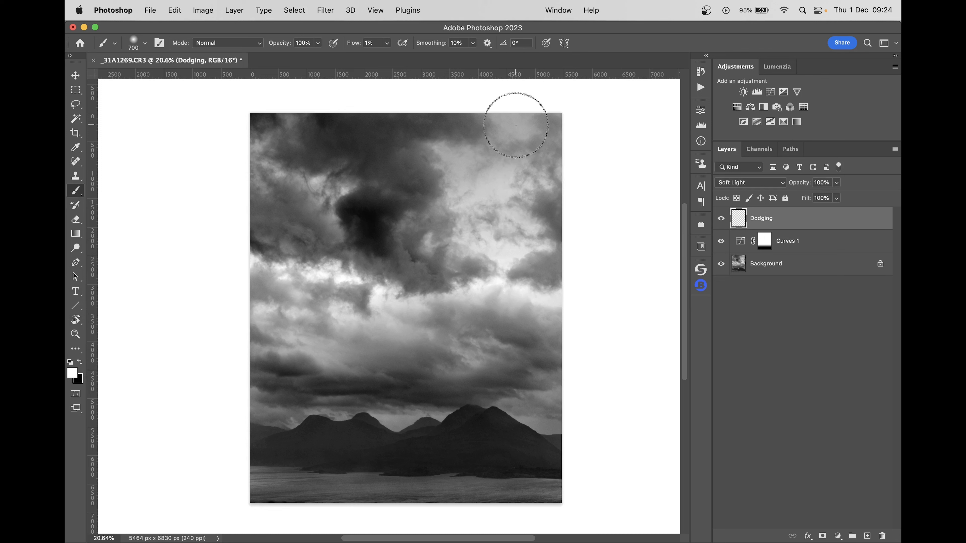
pyautogui.click(387, 44)
pyautogui.moveTo(388, 57); pyautogui.dragTo(388, 48)
pyautogui.moveTo(521, 124)
pyautogui.mouseDown()
pyautogui.moveTo(495, 160)
pyautogui.moveTo(460, 180)
pyautogui.moveTo(496, 256)
pyautogui.moveTo(545, 171)
pyautogui.moveTo(535, 232)
pyautogui.moveTo(555, 297)
pyautogui.moveTo(494, 278)
pyautogui.moveTo(460, 152)
pyautogui.mouseUp()
pyautogui.moveTo(352, 178)
pyautogui.mouseDown()
pyautogui.moveTo(334, 188)
pyautogui.moveTo(347, 199)
pyautogui.moveTo(336, 187)
pyautogui.mouseUp()
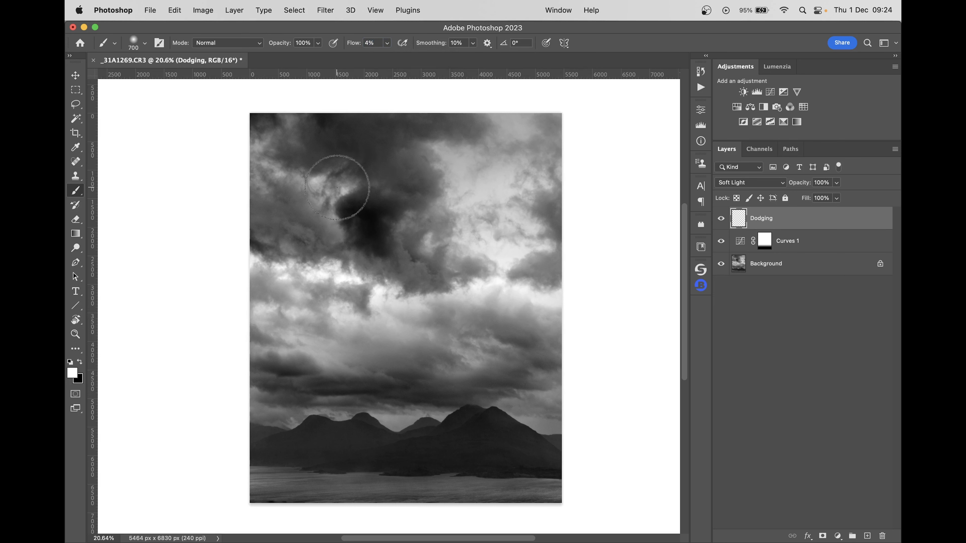
pyautogui.press('m')
pyautogui.moveTo(290, 157)
pyautogui.mouseDown()
pyautogui.moveTo(375, 205)
pyautogui.moveTo(383, 222)
pyautogui.mouseUp()
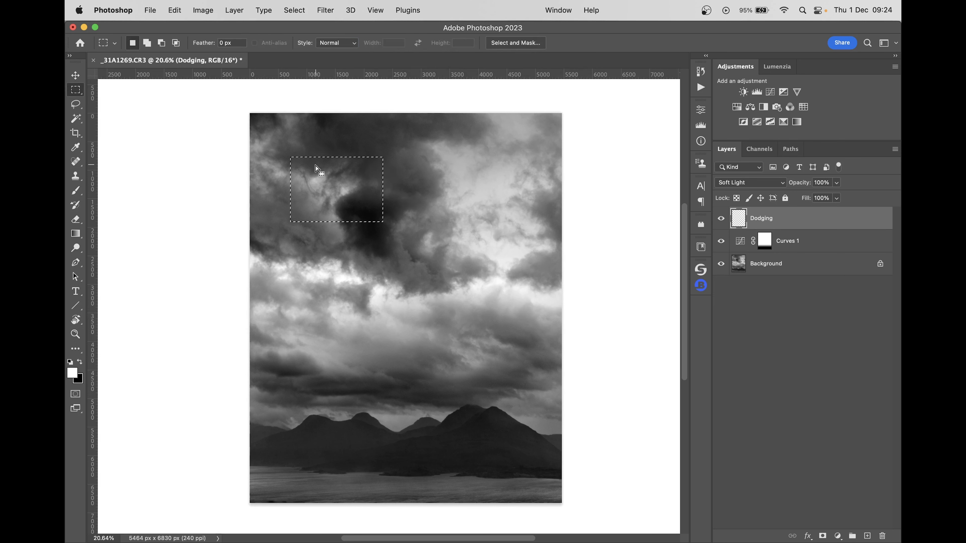
pyautogui.press('super+d')
# Step: Brush more white along the dark cloud's upper-left edge and compare the image with the Dodging layer hidden and shown
pyautogui.press('b')
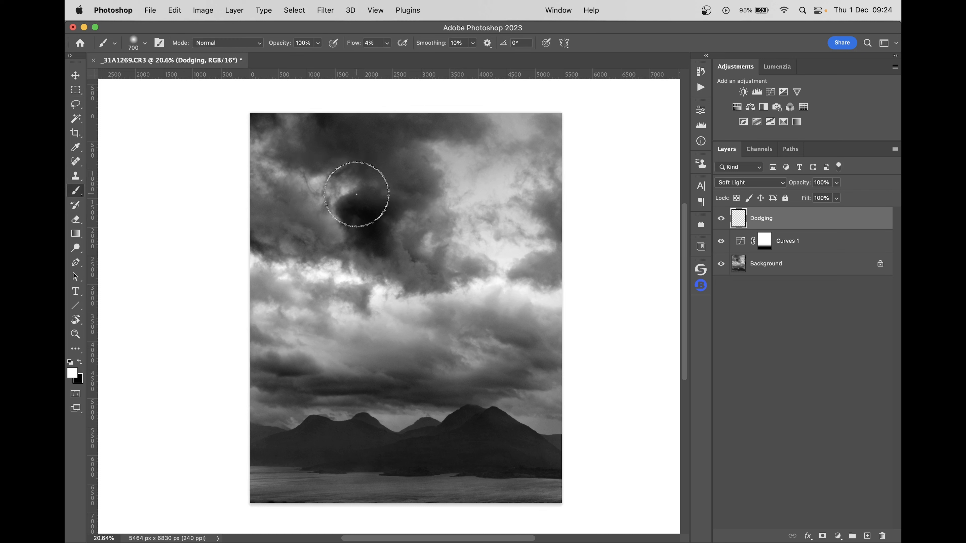
pyautogui.moveTo(357, 194)
pyautogui.mouseDown()
pyautogui.moveTo(321, 183)
pyautogui.moveTo(375, 216)
pyautogui.moveTo(323, 194)
pyautogui.mouseUp()
pyautogui.press('v')
pyautogui.click(724, 219)
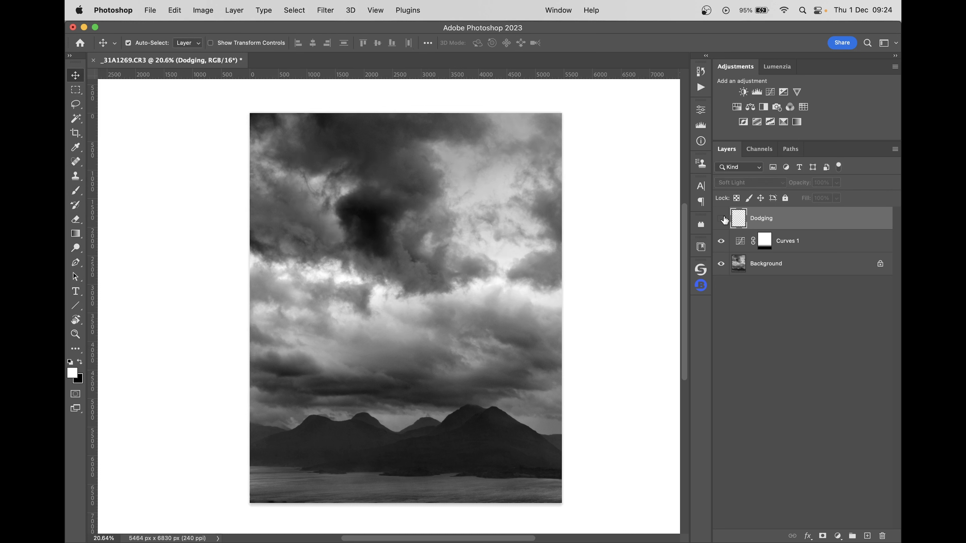
pyautogui.click(724, 219)
pyautogui.click(724, 220)
pyautogui.click(721, 219)
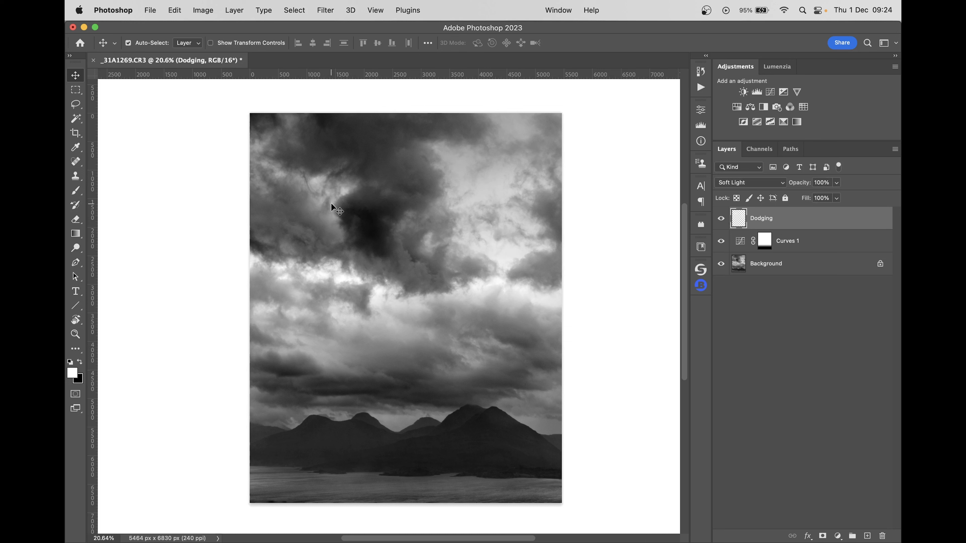
pyautogui.press('m')
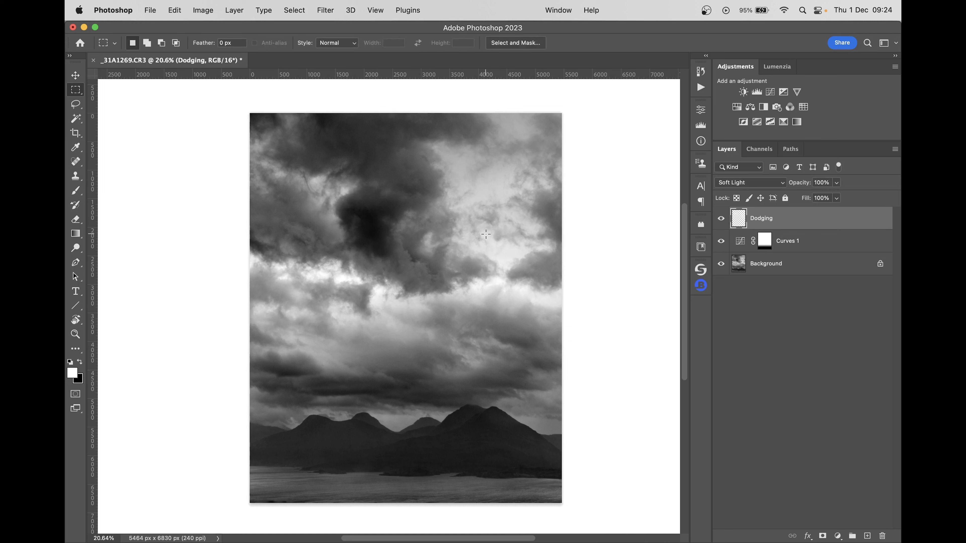
pyautogui.press('super+a')
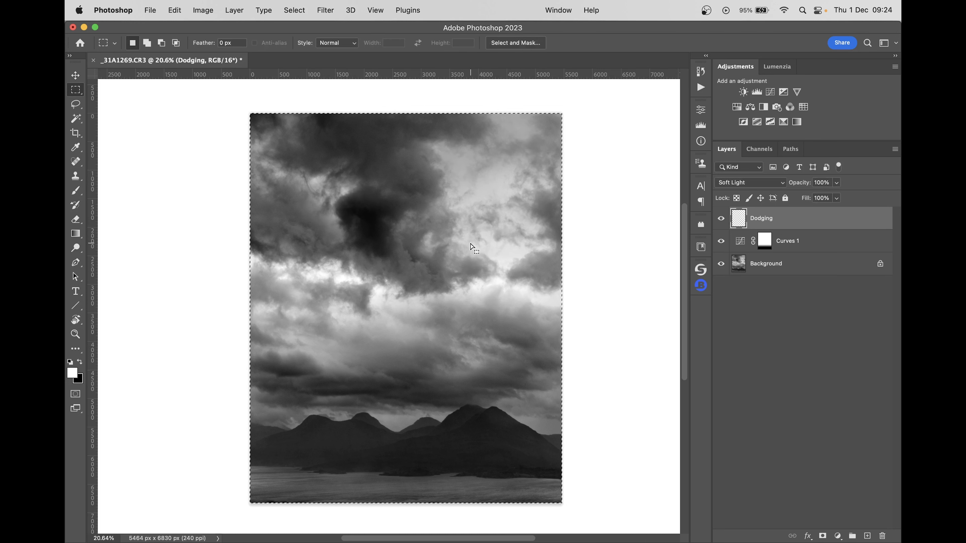
pyautogui.press('super+d')
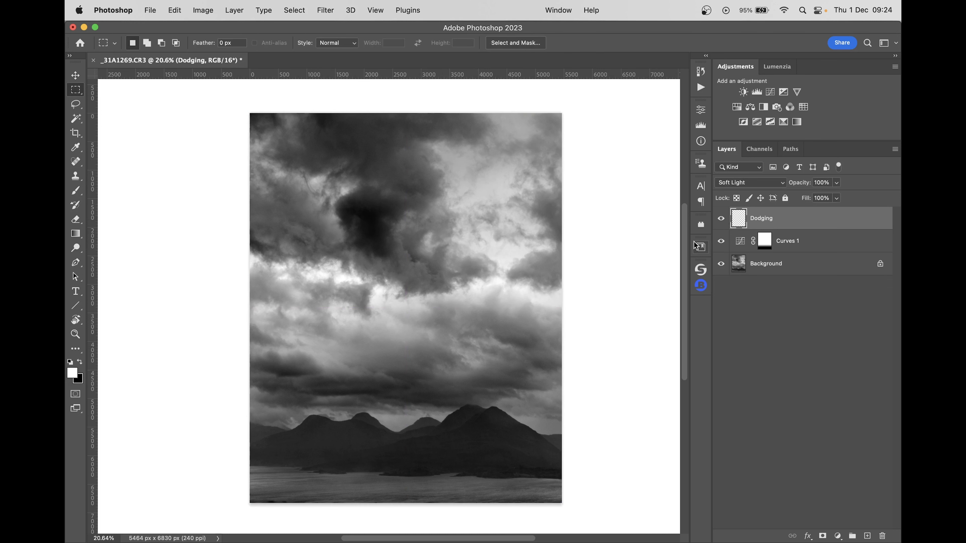
# Step: Start a Color Range selection on the Background layer and sample the bright cloud in the upper-right sky
pyautogui.click(744, 271)
pyautogui.click(295, 10)
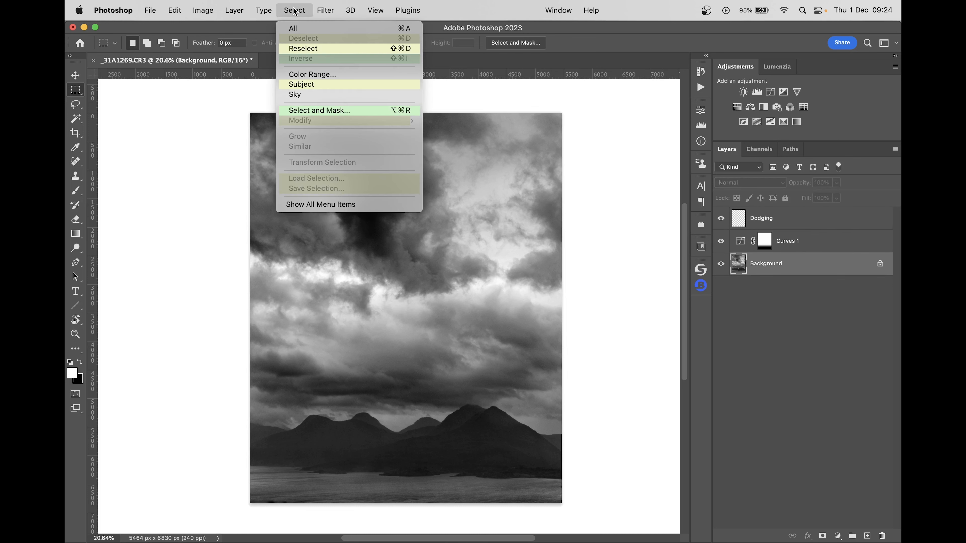
pyautogui.click(308, 78)
pyautogui.click(506, 194)
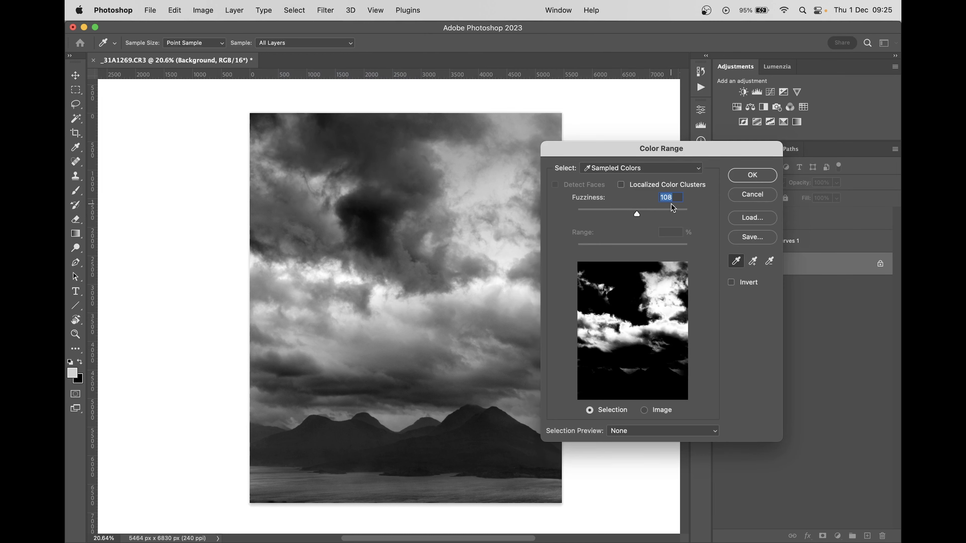
pyautogui.click(502, 203)
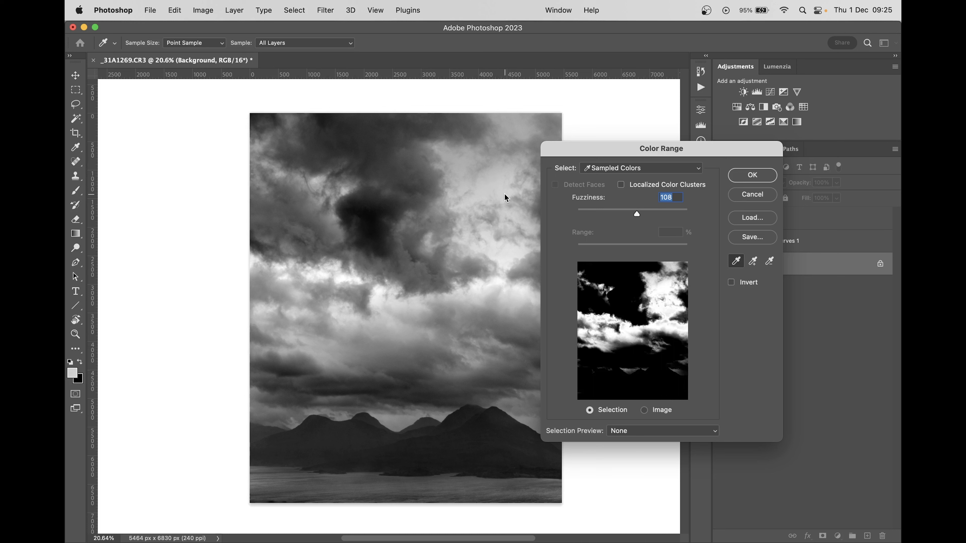
pyautogui.click(506, 195)
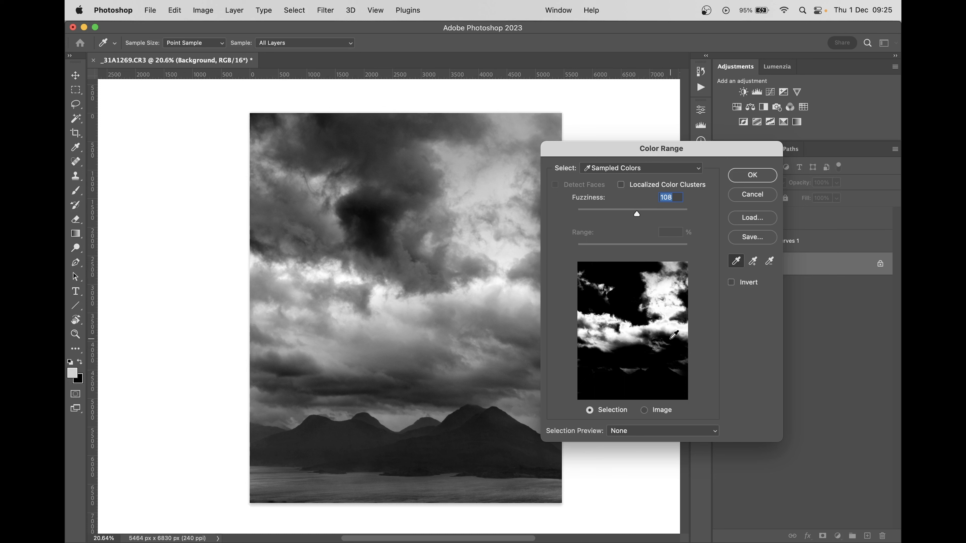
pyautogui.click(657, 169)
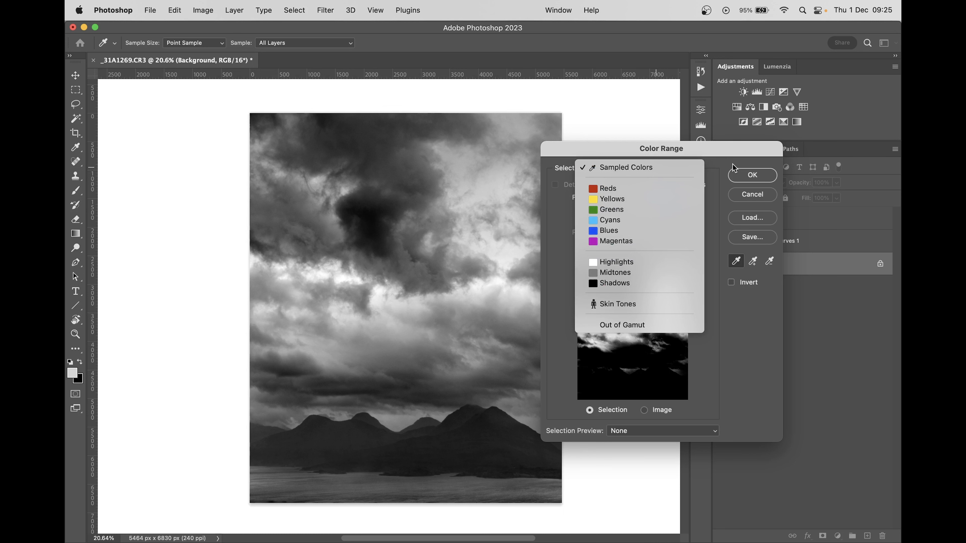
pyautogui.click(716, 243)
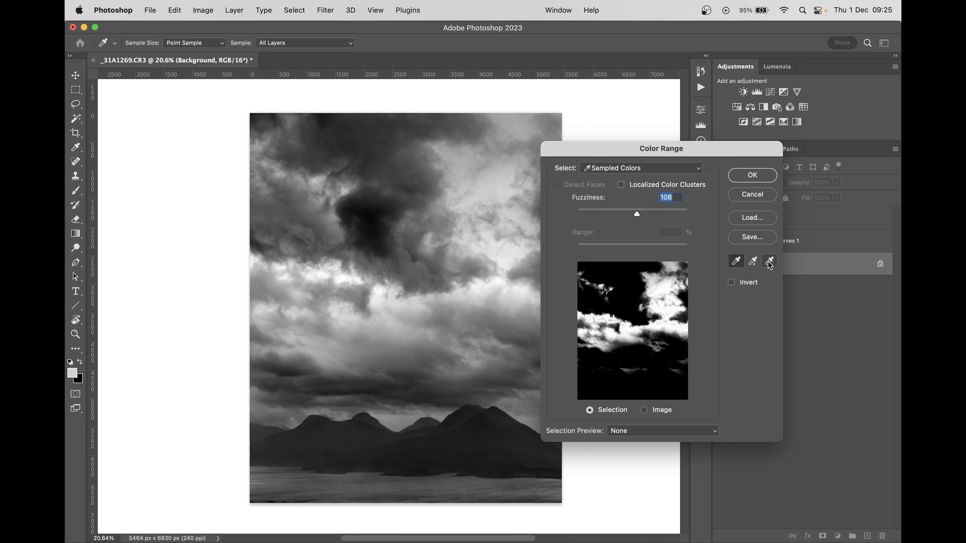
# Step: Try adding the grey tone at the dark cloud's upper-right edge to the sampled range, and undo it
pyautogui.click(757, 266)
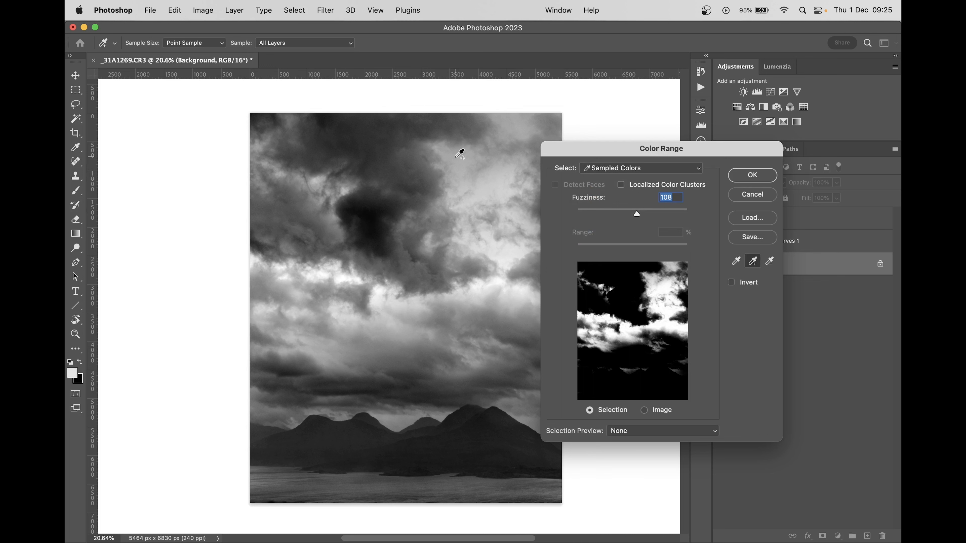
pyautogui.click(446, 149)
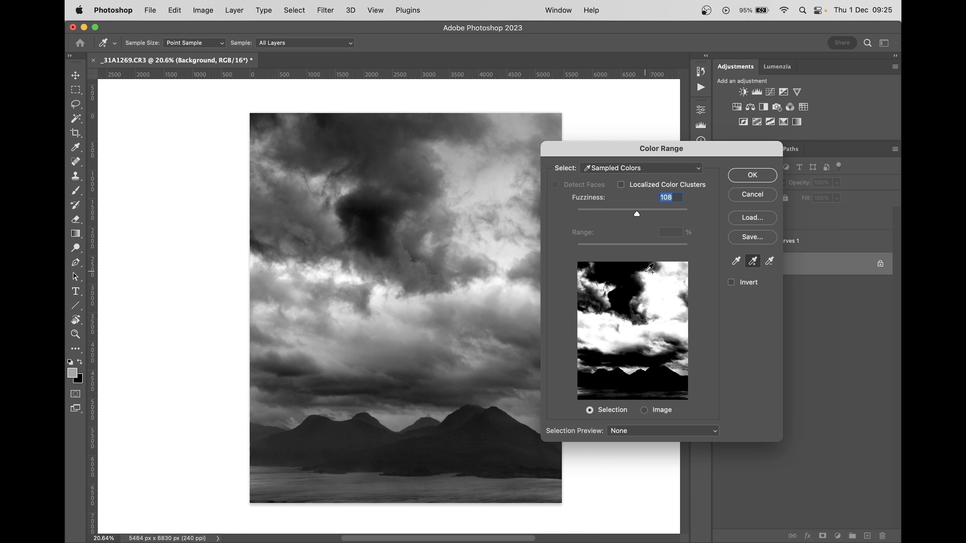
pyautogui.press('super+z')
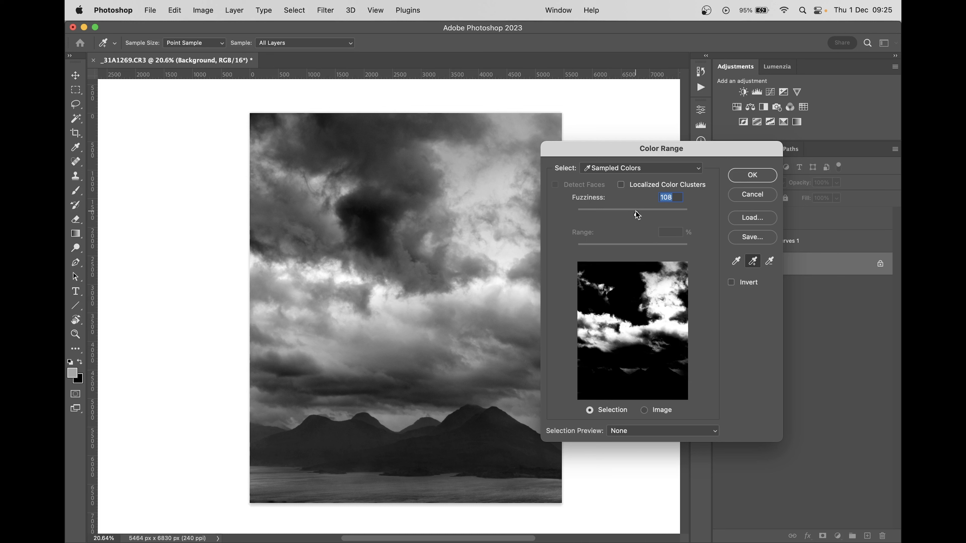
# Step: Create the bright-cloud selection with Fuzziness 113, and hide its outline with the Dodging layer active
pyautogui.moveTo(634, 212)
pyautogui.mouseDown()
pyautogui.moveTo(624, 212)
pyautogui.moveTo(639, 214)
pyautogui.mouseUp()
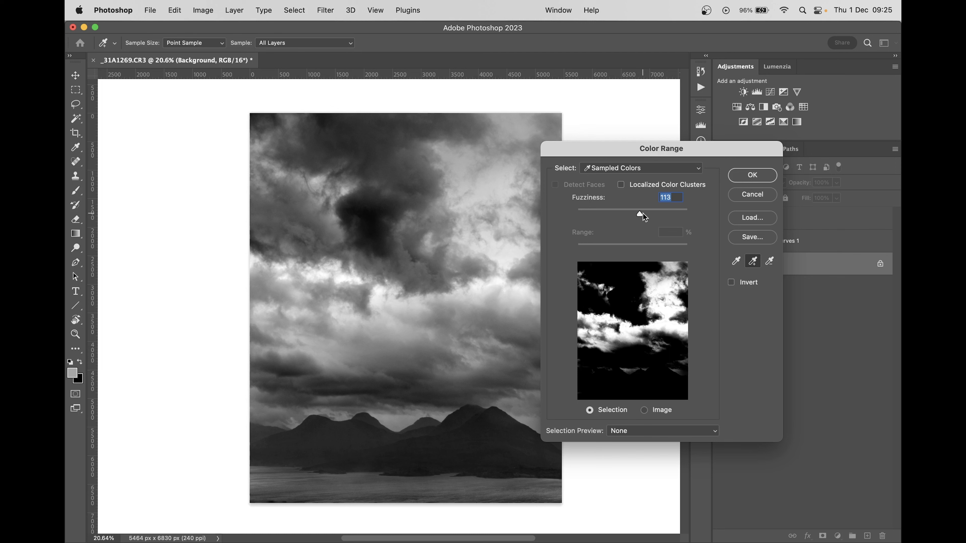
pyautogui.click(749, 176)
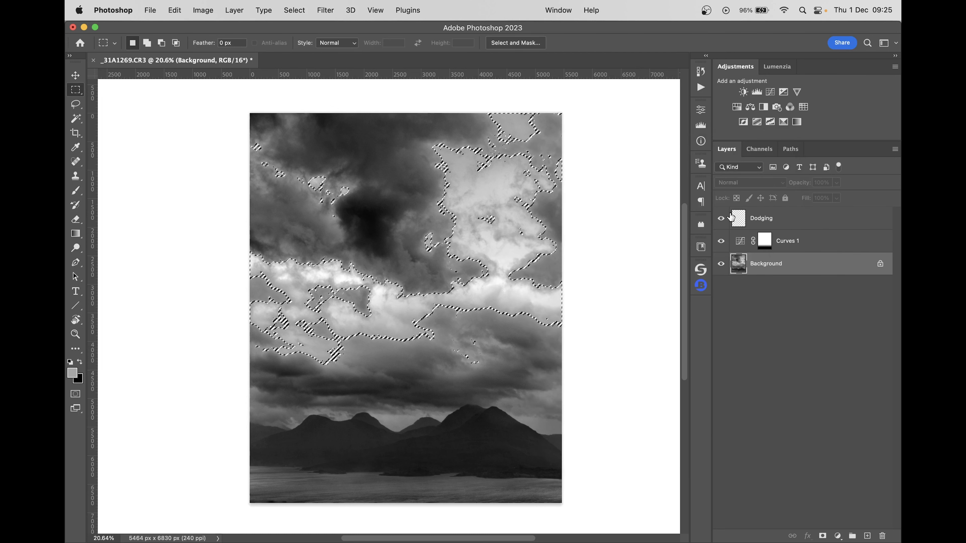
pyautogui.click(746, 218)
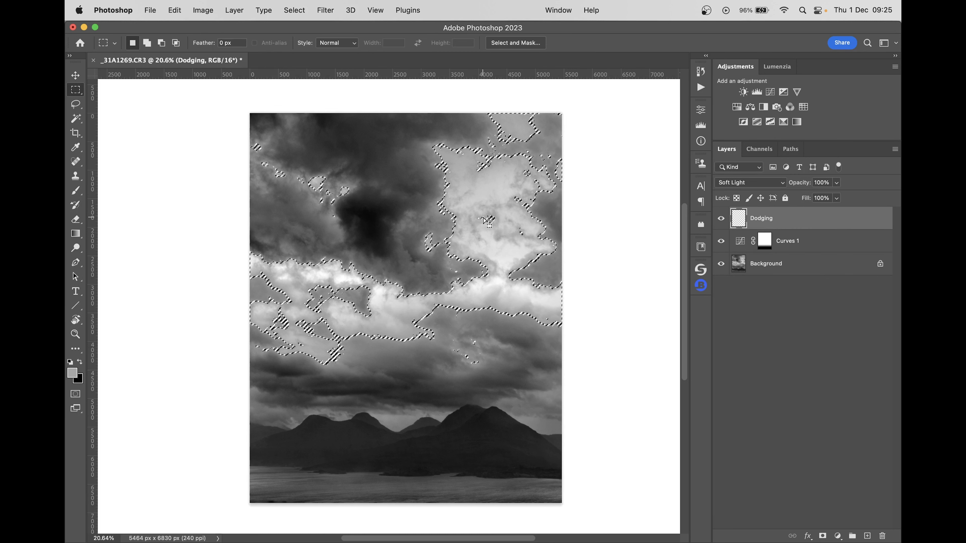
pyautogui.press('super+h')
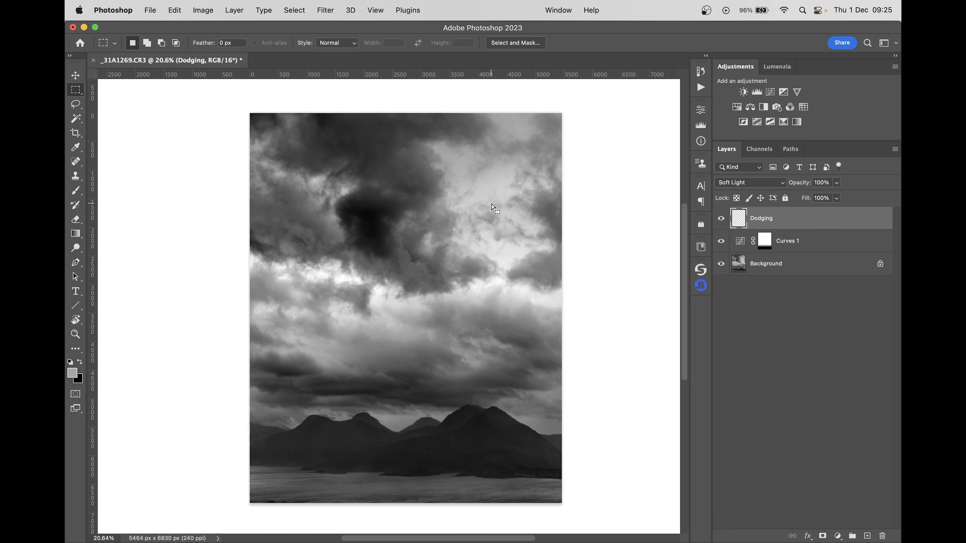
# Step: Paint white on the Dodging layer with a 400-size Brush at 4% flow over the light wisps at the dark cloud's upper-left edge
pyautogui.press('b')
pyautogui.press('d')
pyautogui.press('x')
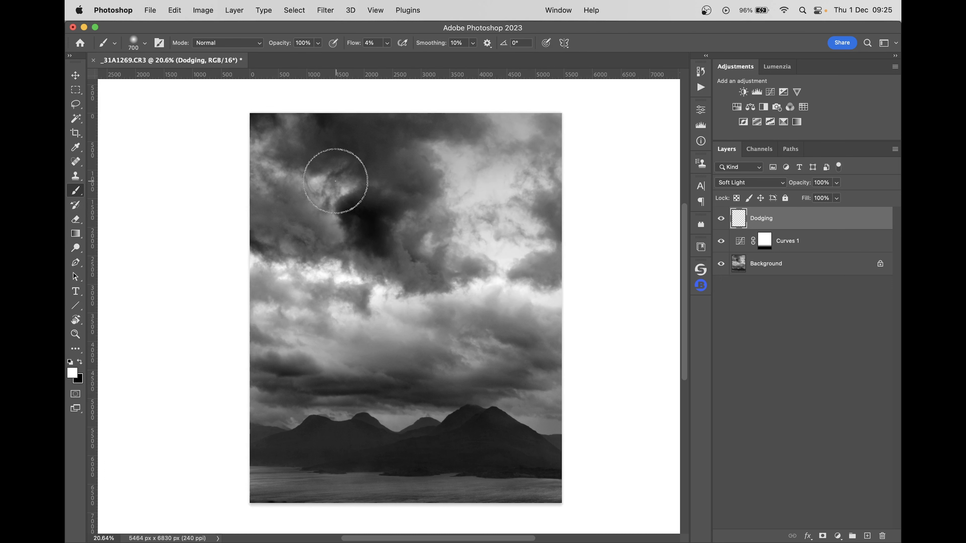
pyautogui.press('[')
pyautogui.press('[')
pyautogui.press('[')
pyautogui.moveTo(328, 180)
pyautogui.mouseDown()
pyautogui.moveTo(311, 190)
pyautogui.moveTo(330, 207)
pyautogui.moveTo(355, 189)
pyautogui.moveTo(326, 213)
pyautogui.moveTo(337, 197)
pyautogui.moveTo(329, 206)
pyautogui.moveTo(332, 172)
pyautogui.moveTo(319, 181)
pyautogui.moveTo(312, 192)
pyautogui.moveTo(333, 215)
pyautogui.moveTo(319, 180)
pyautogui.moveTo(256, 168)
pyautogui.moveTo(292, 134)
pyautogui.moveTo(260, 161)
pyautogui.moveTo(327, 190)
pyautogui.mouseUp()
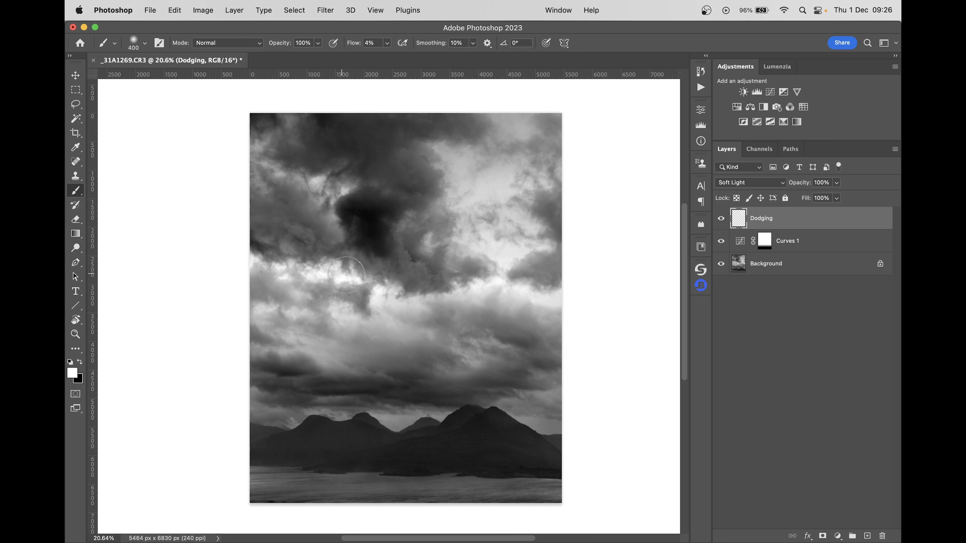
# Step: Brush more white at size 600 along the bright cloud band below the dark cloud and up into the right-hand sky
pyautogui.press(']')
pyautogui.press(']')
pyautogui.moveTo(387, 318)
pyautogui.mouseDown()
pyautogui.moveTo(410, 328)
pyautogui.moveTo(387, 314)
pyautogui.moveTo(295, 319)
pyautogui.moveTo(351, 343)
pyautogui.moveTo(280, 326)
pyautogui.moveTo(303, 307)
pyautogui.moveTo(326, 337)
pyautogui.moveTo(340, 334)
pyautogui.moveTo(378, 369)
pyautogui.moveTo(436, 361)
pyautogui.moveTo(476, 341)
pyautogui.moveTo(465, 358)
pyautogui.moveTo(478, 347)
pyautogui.moveTo(473, 357)
pyautogui.moveTo(517, 314)
pyautogui.moveTo(552, 299)
pyautogui.moveTo(482, 286)
pyautogui.moveTo(397, 307)
pyautogui.moveTo(389, 320)
pyautogui.moveTo(510, 242)
pyautogui.moveTo(407, 241)
pyautogui.moveTo(488, 241)
pyautogui.moveTo(520, 236)
pyautogui.mouseUp()
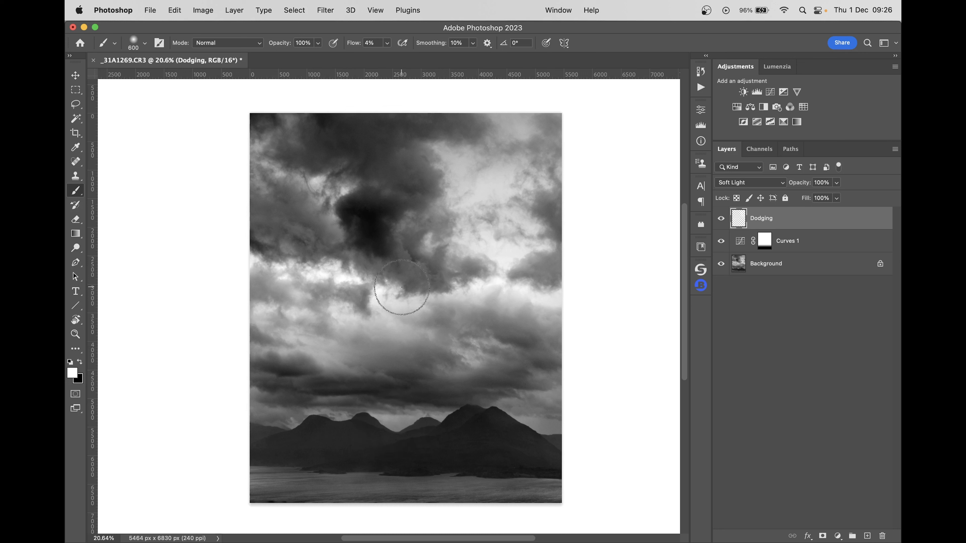
# Step: Compare the image with the Dodging layer hidden and shown
pyautogui.click(722, 219)
pyautogui.click(722, 219)
pyautogui.click(721, 219)
pyautogui.click(722, 219)
pyautogui.press('m')
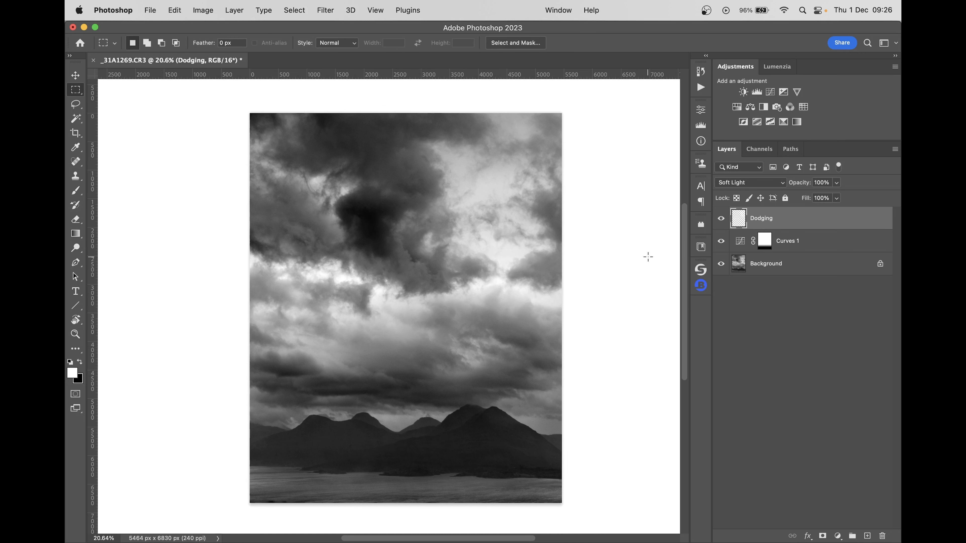
# Step: Add a new layer named Burning above Dodging in Soft Light mode, and ready the Brush with black
pyautogui.click(867, 536)
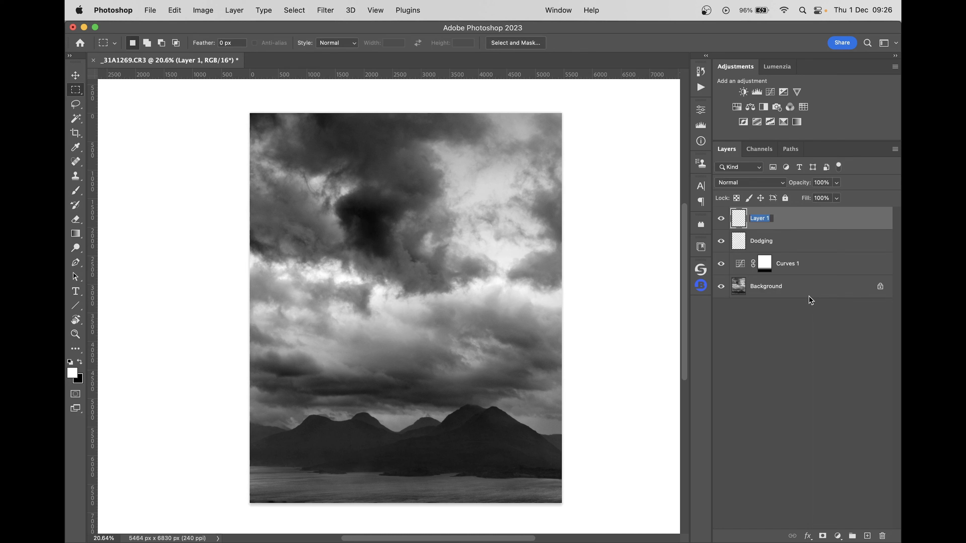
pyautogui.write('Burning')
pyautogui.press('Return')
pyautogui.click(774, 182)
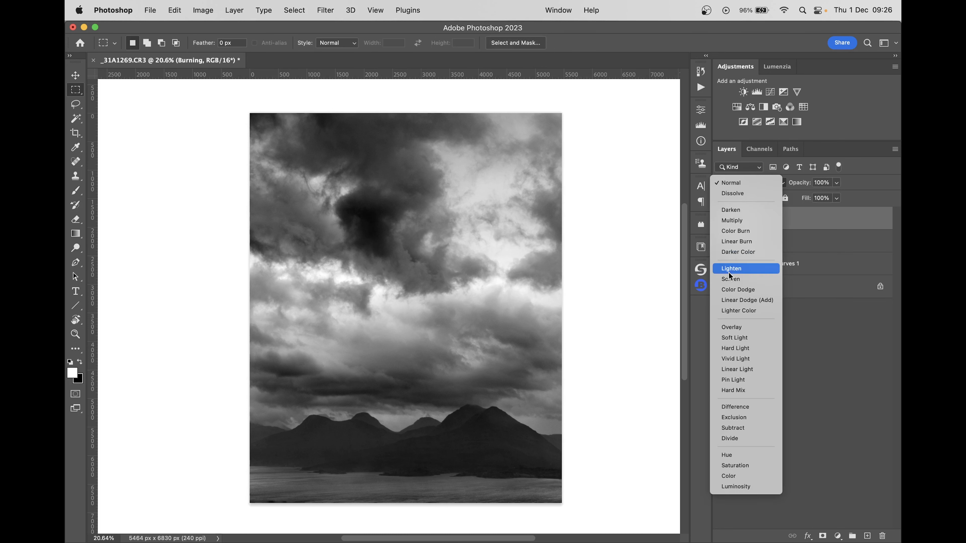
pyautogui.click(735, 338)
pyautogui.click(800, 349)
pyautogui.press('b')
pyautogui.press('x')
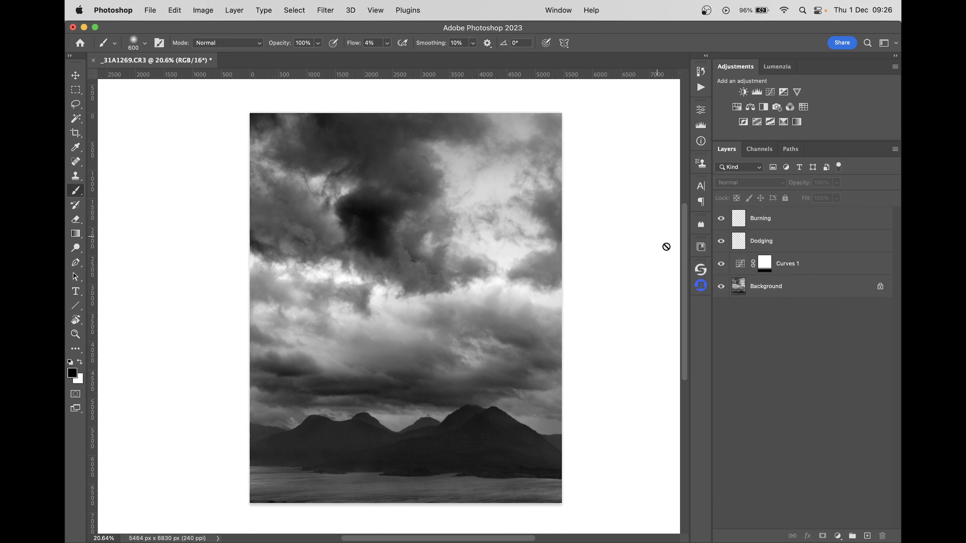
# Step: Select the dark tones of the Background layer with Color Range, sampling two spots in the dark cloud, and hide the selection outline
pyautogui.click(791, 288)
pyautogui.click(294, 10)
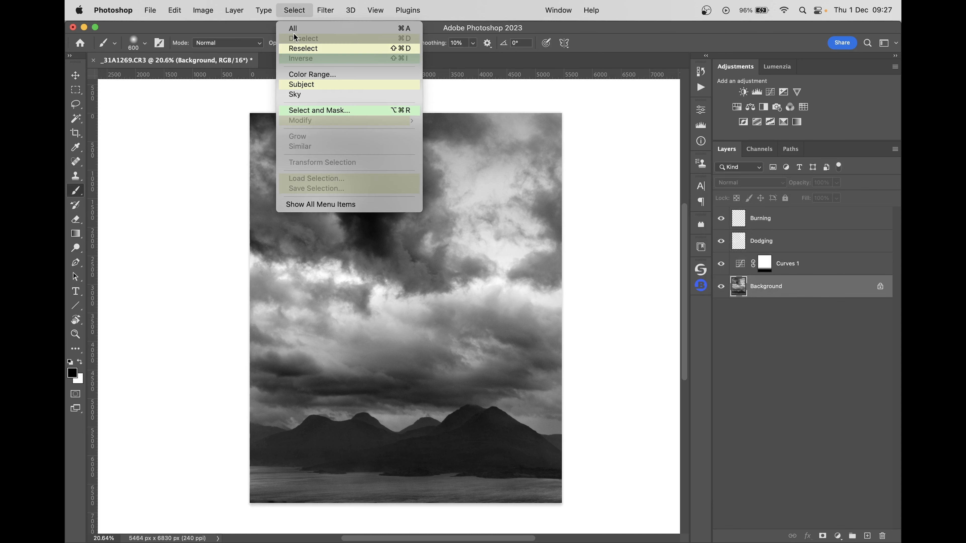
pyautogui.click(308, 74)
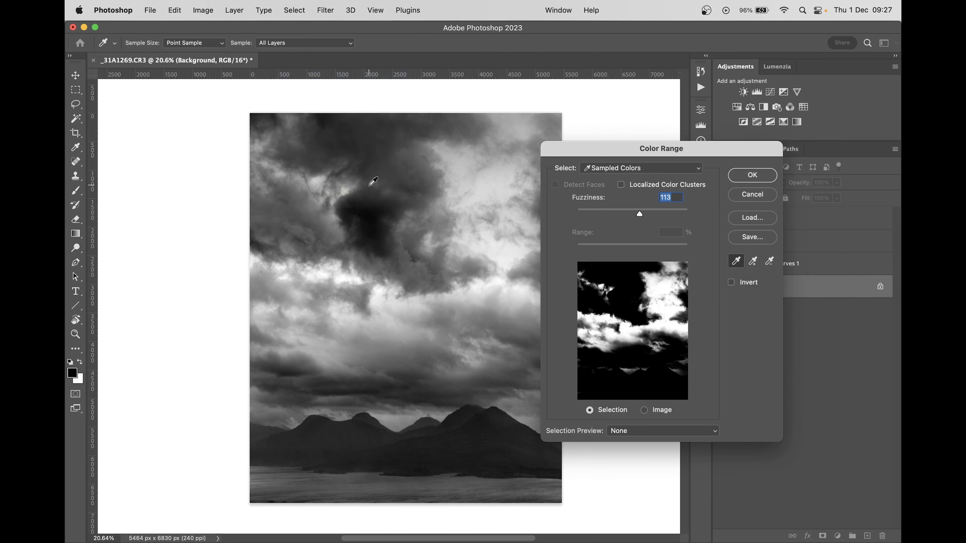
pyautogui.click(373, 219)
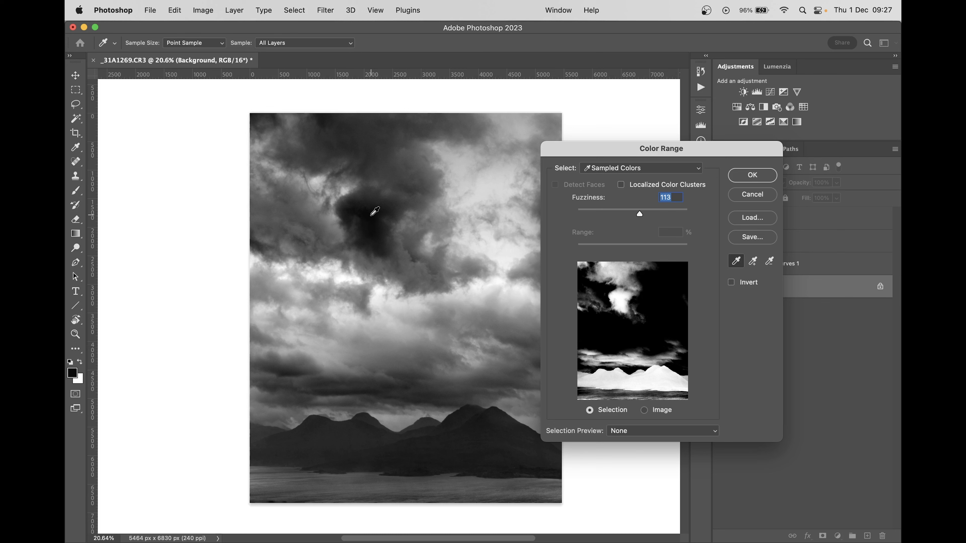
pyautogui.click(752, 261)
pyautogui.click(383, 155)
pyautogui.click(753, 175)
pyautogui.press('b')
pyautogui.press('super+h')
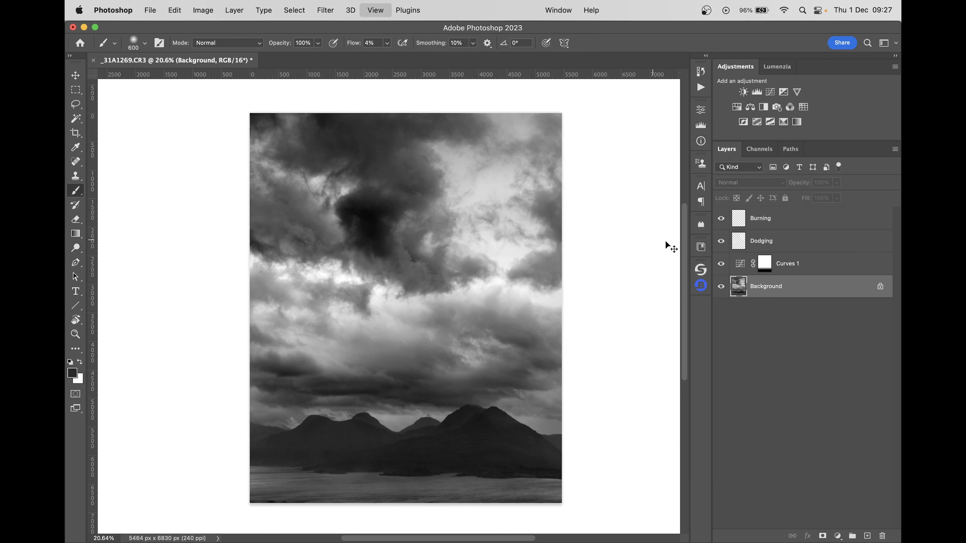
# Step: Paint black on the Burning layer with an enlarged Brush at 2% flow over the dark clouds across the upper sky
pyautogui.click(740, 219)
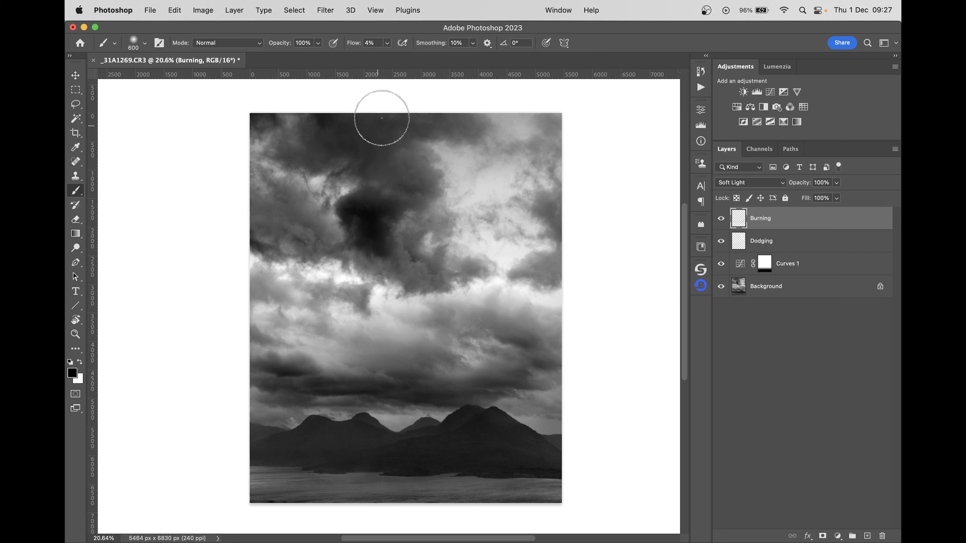
pyautogui.click(388, 42)
pyautogui.moveTo(376, 45); pyautogui.dragTo(359, 49)
pyautogui.write('2')
pyautogui.press('Return')
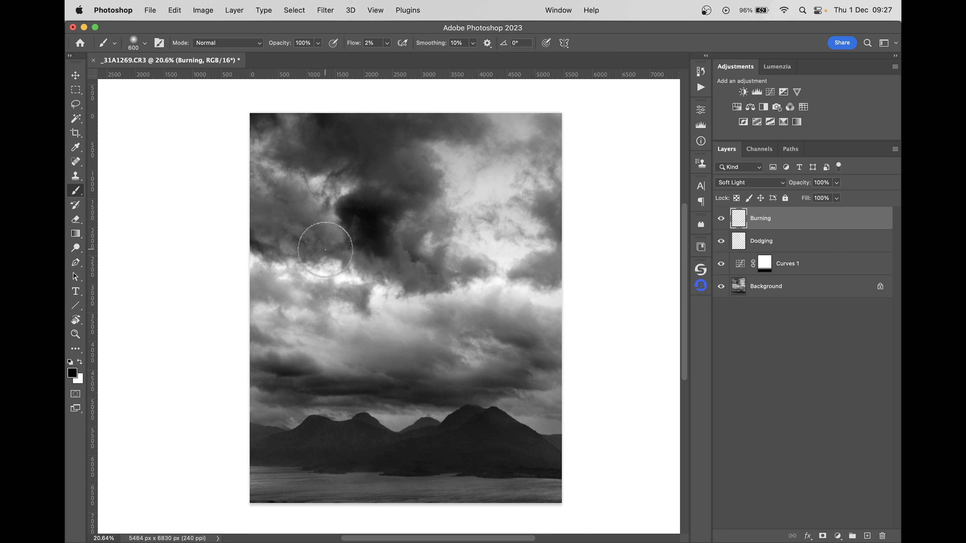
pyautogui.press(']')
pyautogui.press(']')
pyautogui.press(']')
pyautogui.moveTo(395, 172)
pyautogui.mouseDown()
pyautogui.moveTo(414, 180)
pyautogui.moveTo(335, 134)
pyautogui.moveTo(569, 124)
pyautogui.moveTo(565, 290)
pyautogui.moveTo(589, 281)
pyautogui.moveTo(567, 164)
pyautogui.moveTo(577, 232)
pyautogui.mouseUp()
pyautogui.press('m')
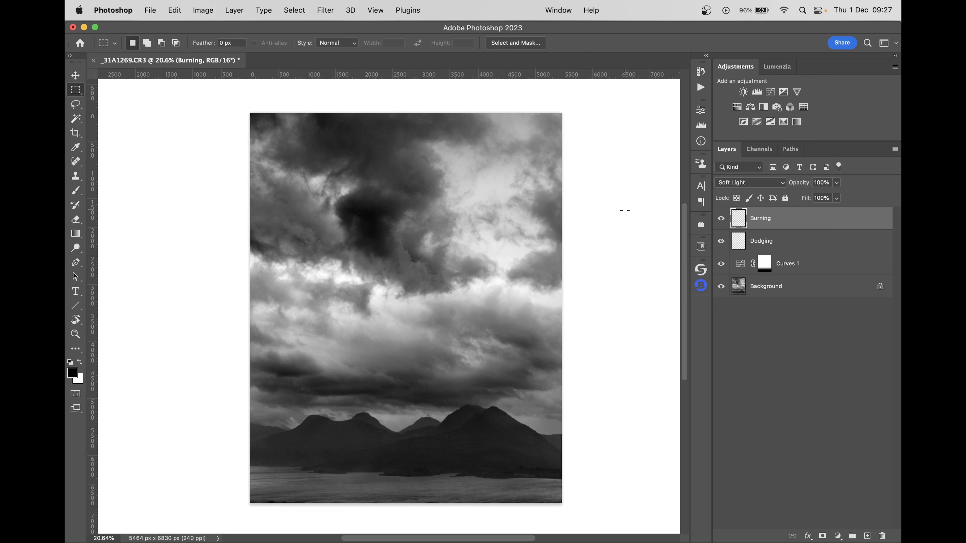
# Step: Compare the image with the Burning and Dodging layers hidden and shown
pyautogui.click(726, 220)
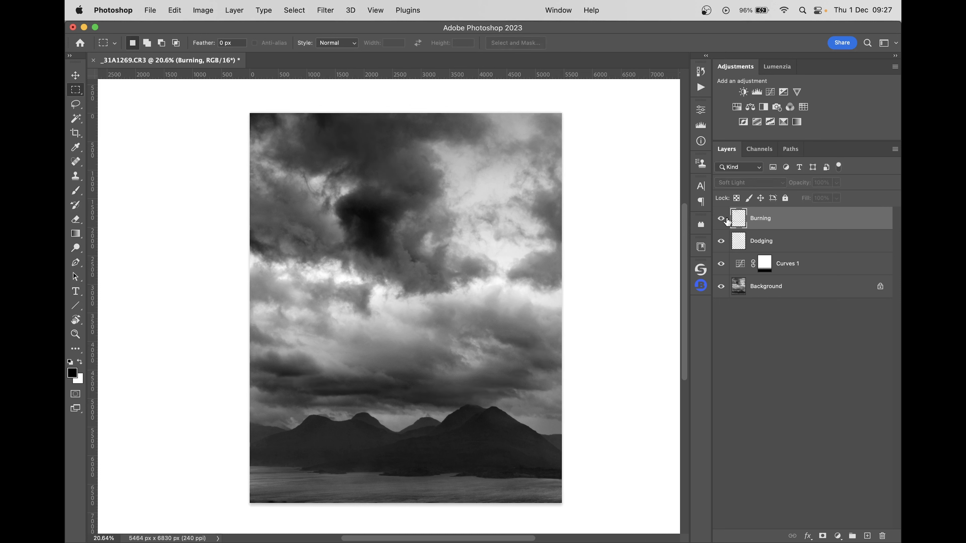
pyautogui.click(721, 242)
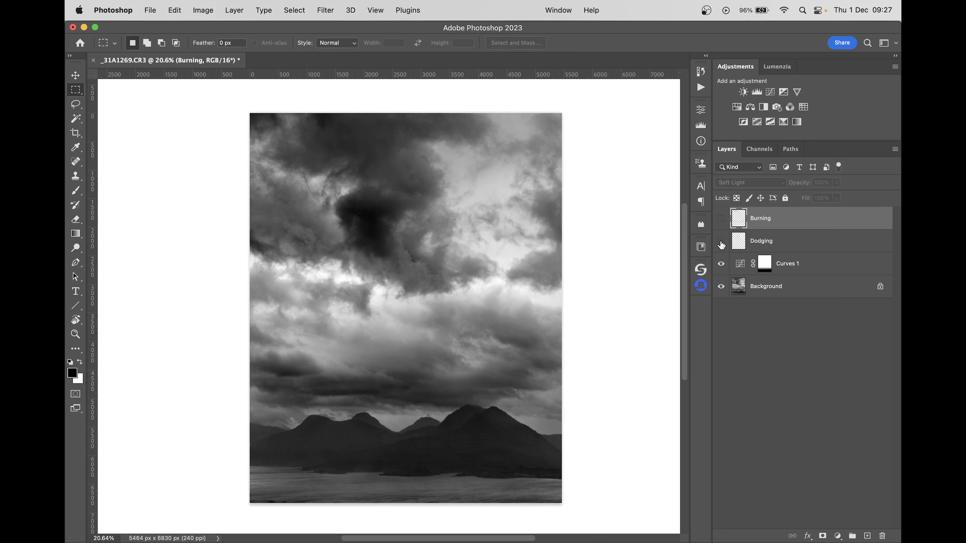
pyautogui.click(721, 219)
pyautogui.click(721, 243)
pyautogui.click(720, 220)
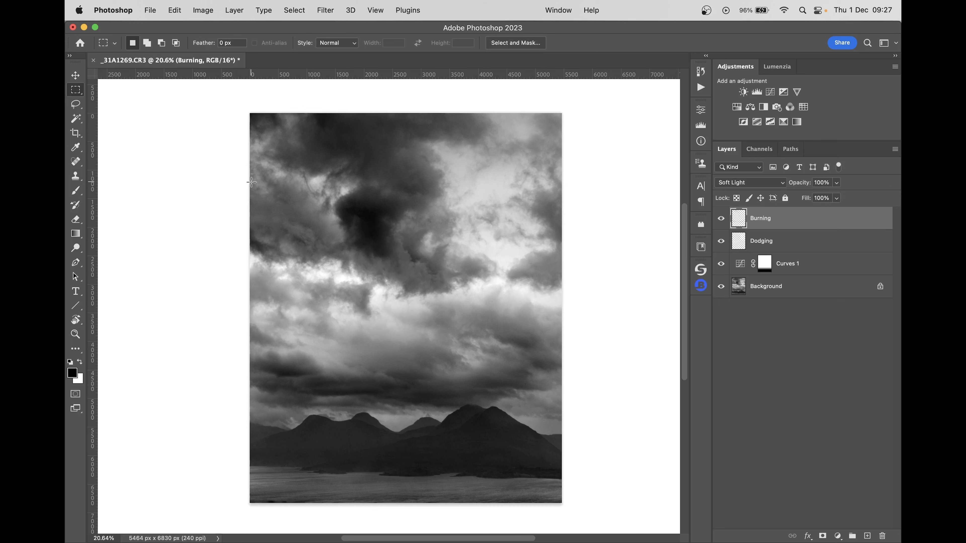
# Step: Group the Dodging and Burning layers together
pyautogui.click(829, 338)
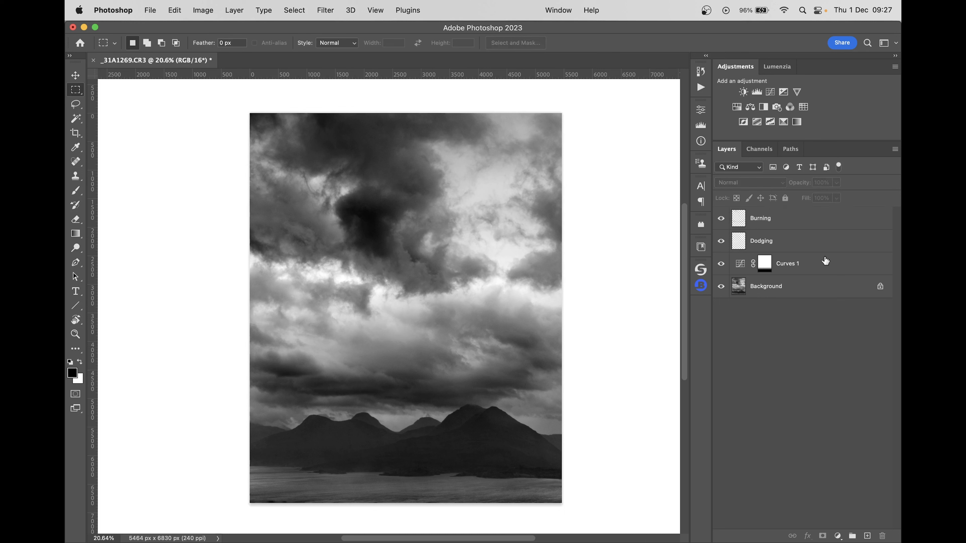
pyautogui.click(809, 238)
pyautogui.keyDown('shift'); pyautogui.click(801, 219); pyautogui.keyUp('shift')
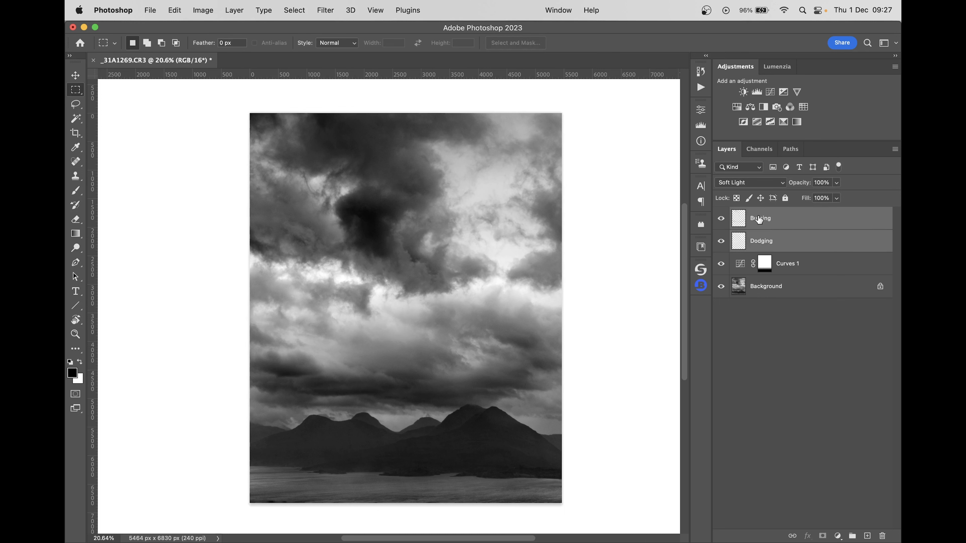
pyautogui.click(852, 536)
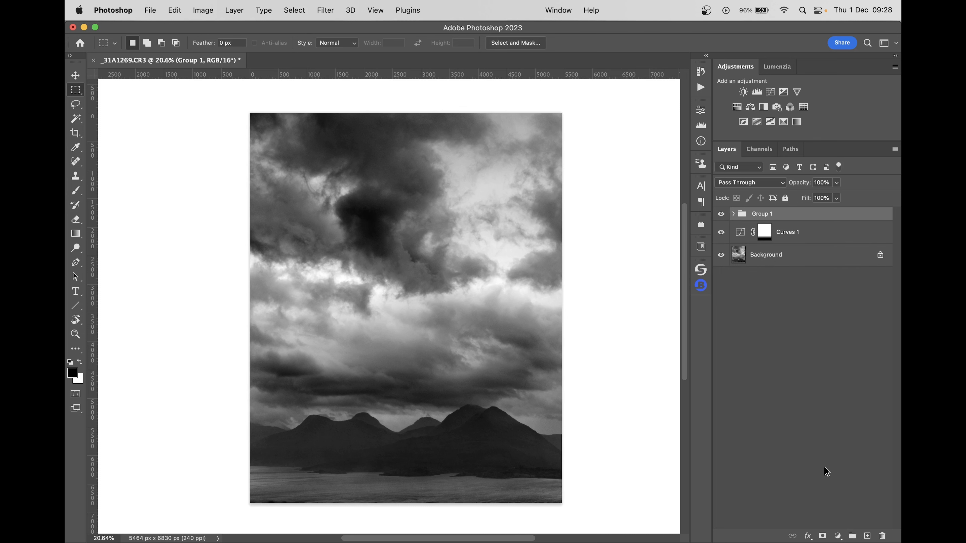
# Step: Add a layer mask to the group and draw a vertical white-to-black gradient on it from the low clouds down to the water
pyautogui.click(823, 536)
pyautogui.press('g')
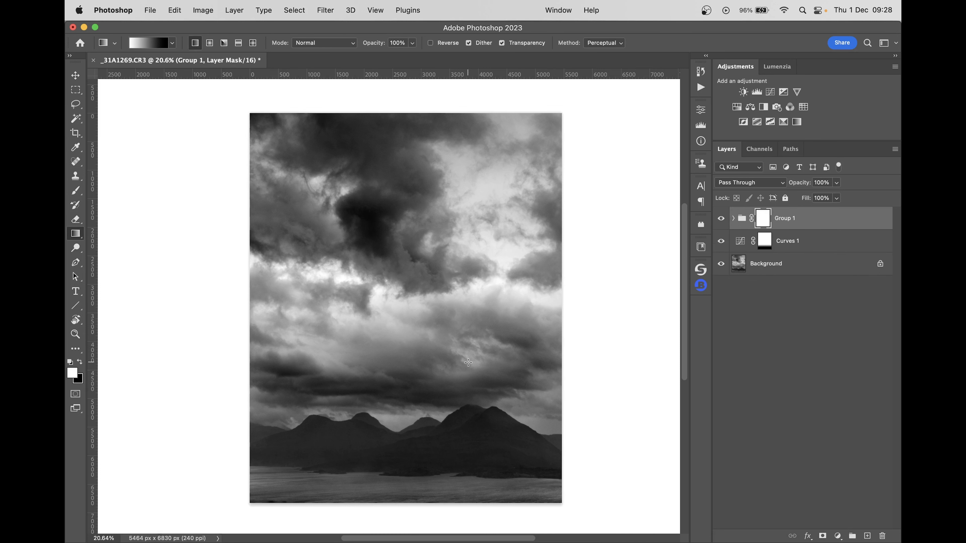
pyautogui.moveTo(402, 389); pyautogui.dragTo(404, 478)
pyautogui.press('v')
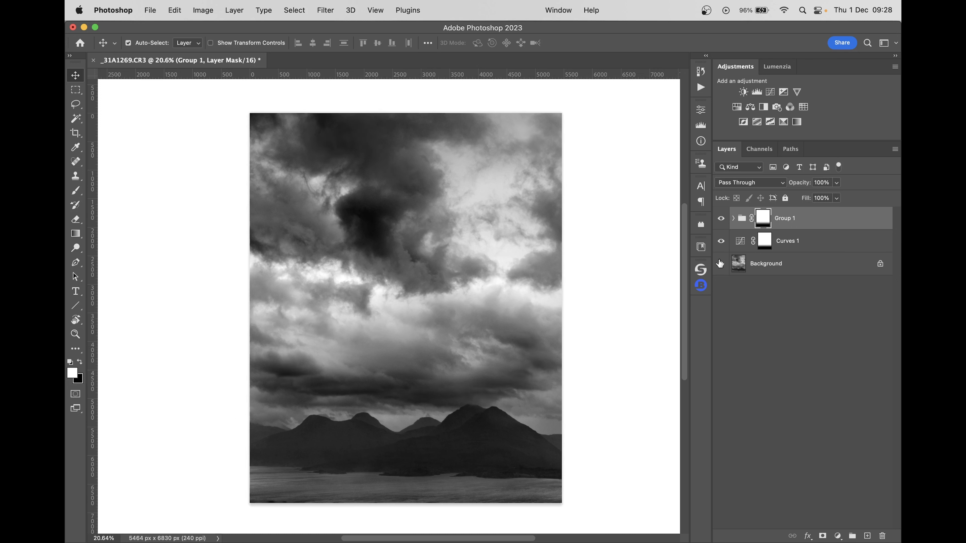
# Step: Compare the original Background alone with the fully edited image
pyautogui.keyDown('alt'); pyautogui.click(721, 264); pyautogui.keyUp('alt')
pyautogui.keyDown('alt'); pyautogui.click(722, 263); pyautogui.keyUp('alt')
pyautogui.keyDown('alt'); pyautogui.click(721, 265); pyautogui.keyUp('alt')
pyautogui.keyDown('alt'); pyautogui.click(722, 265); pyautogui.keyUp('alt')
pyautogui.press('m')
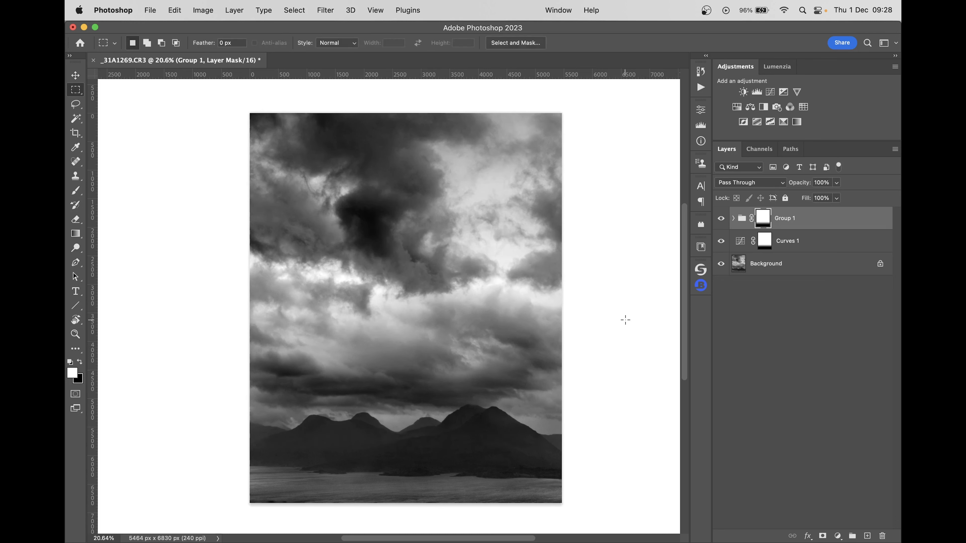